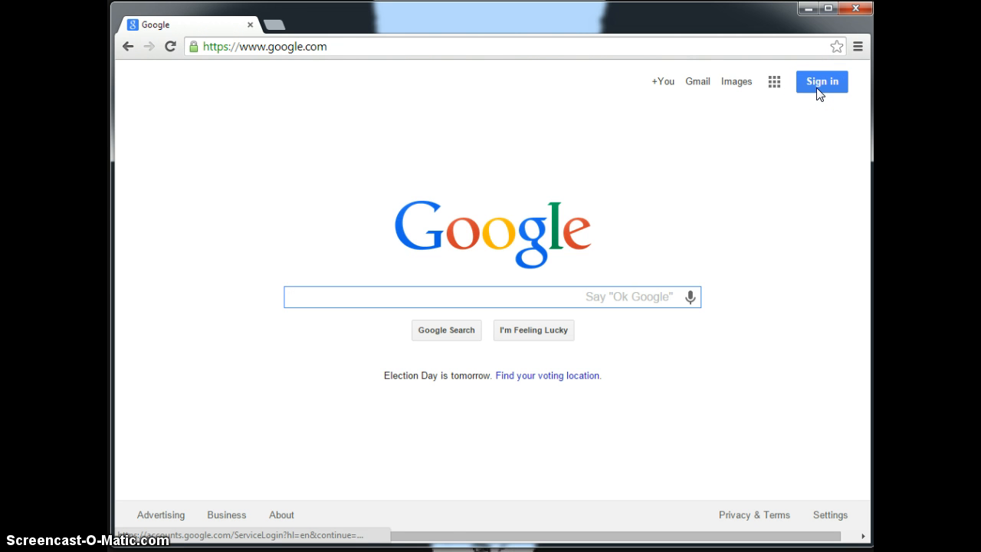
- Sign in to Google with the saved school district account and open Google Calendar
click(819, 92)
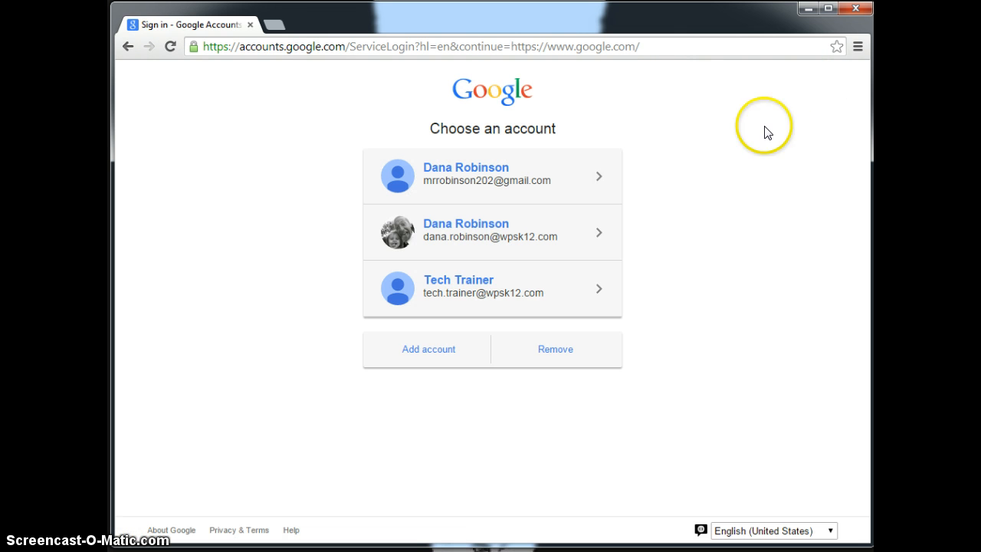
click(426, 246)
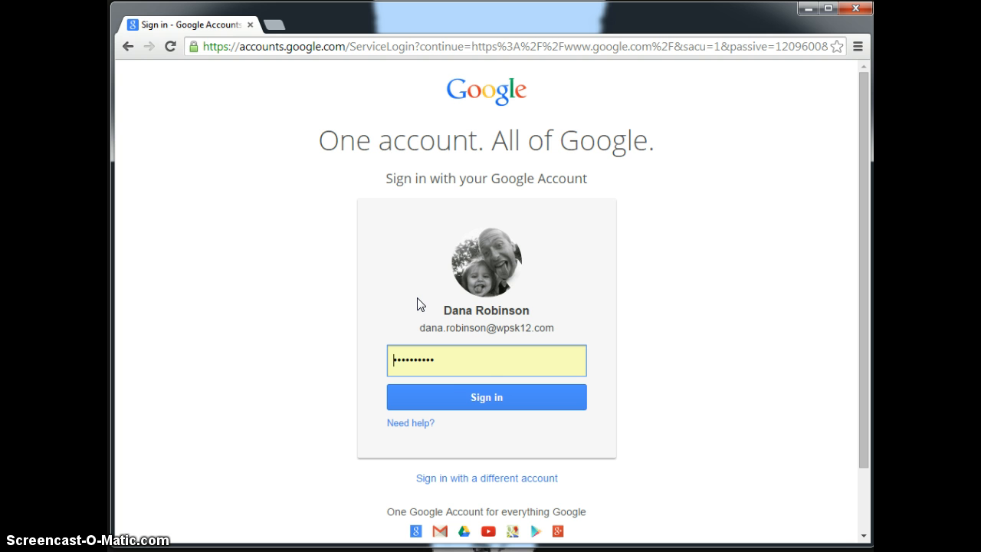
click(484, 408)
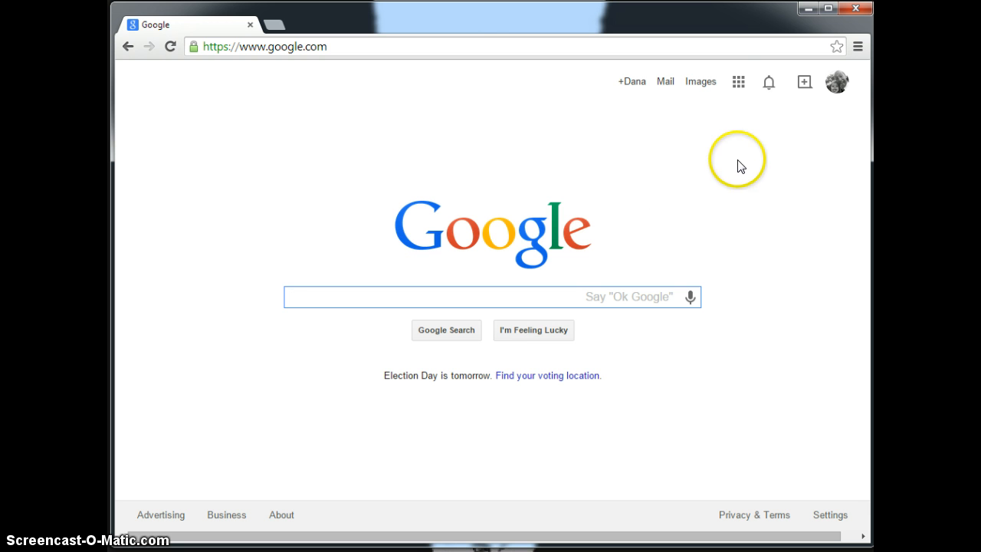
click(740, 87)
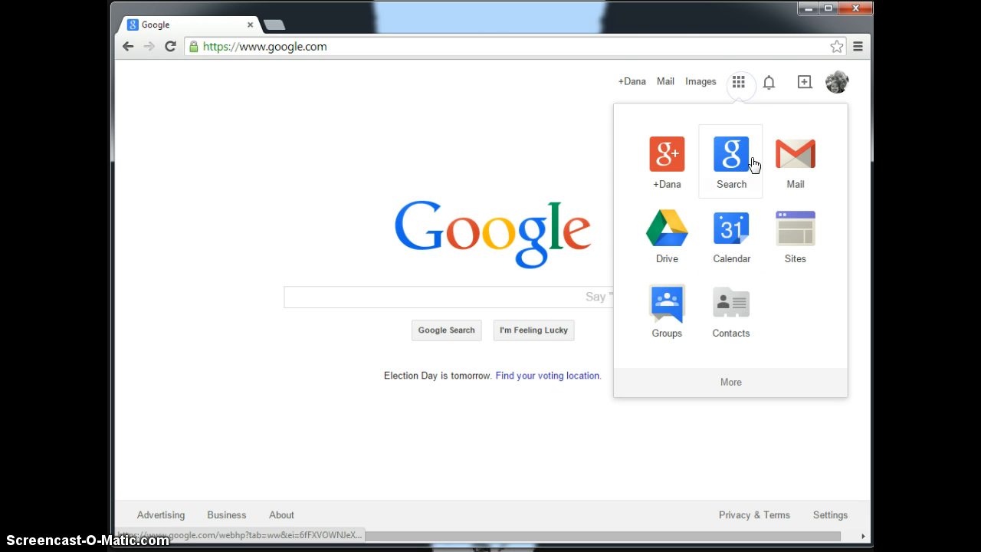
click(739, 228)
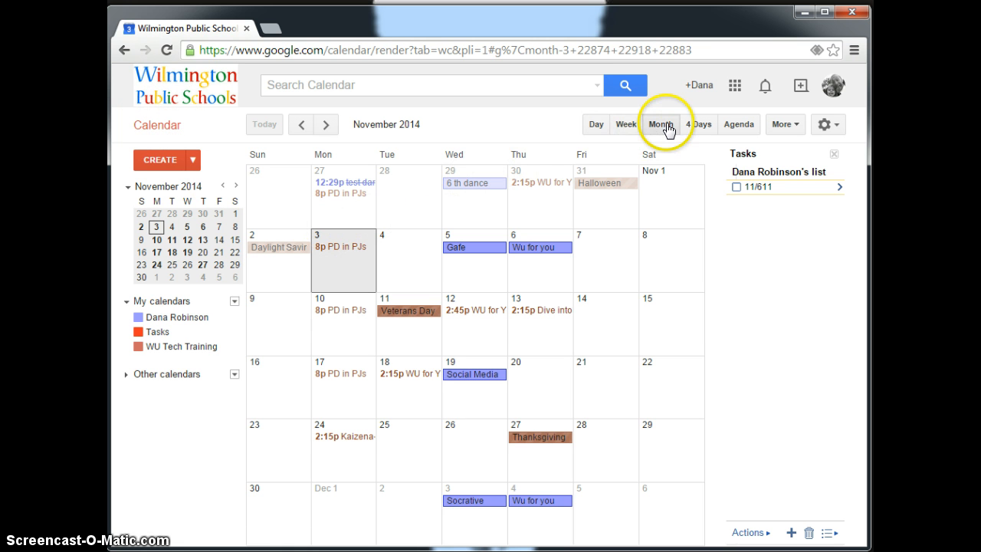
- Switch the calendar to the week view and then the day view, and look through the hours of Monday, Nov 3
click(626, 125)
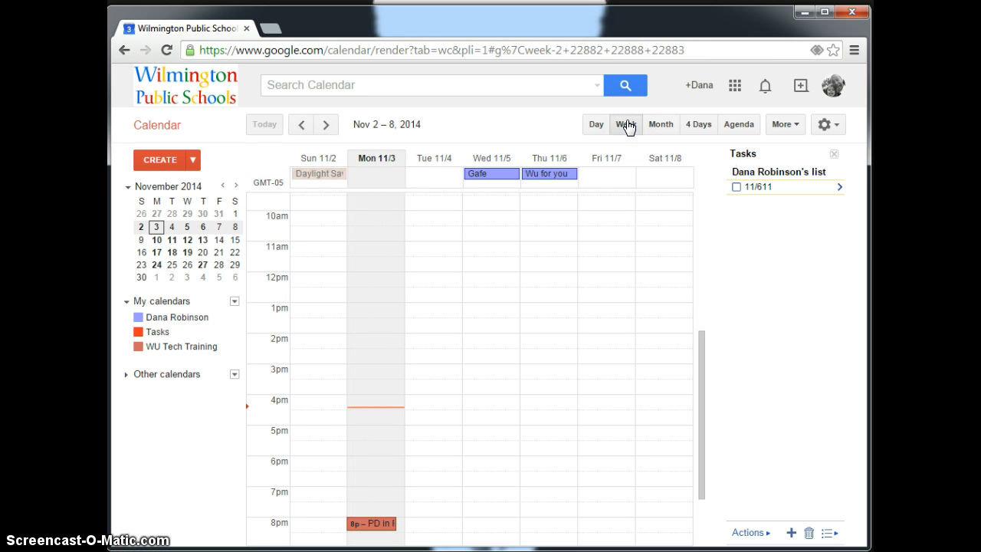
click(601, 125)
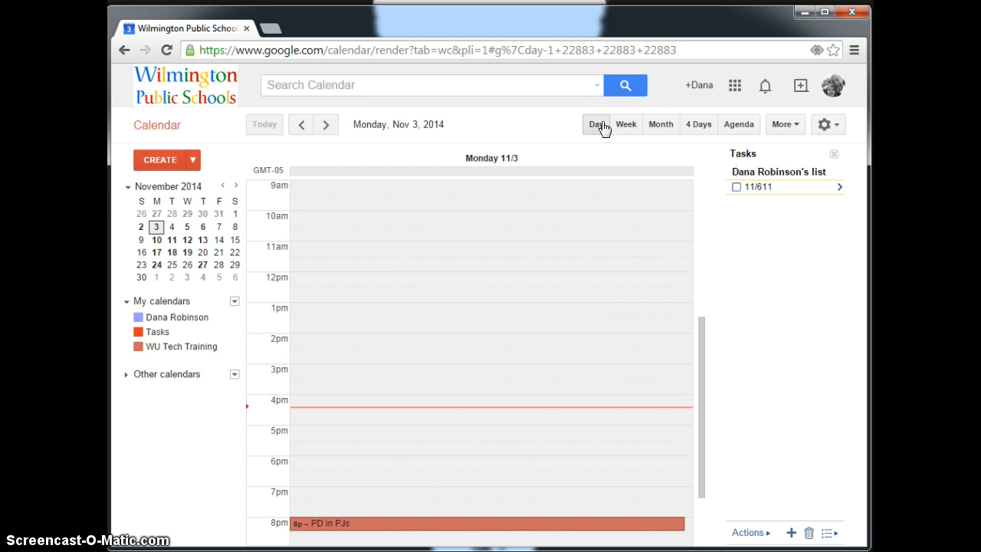
click(702, 402)
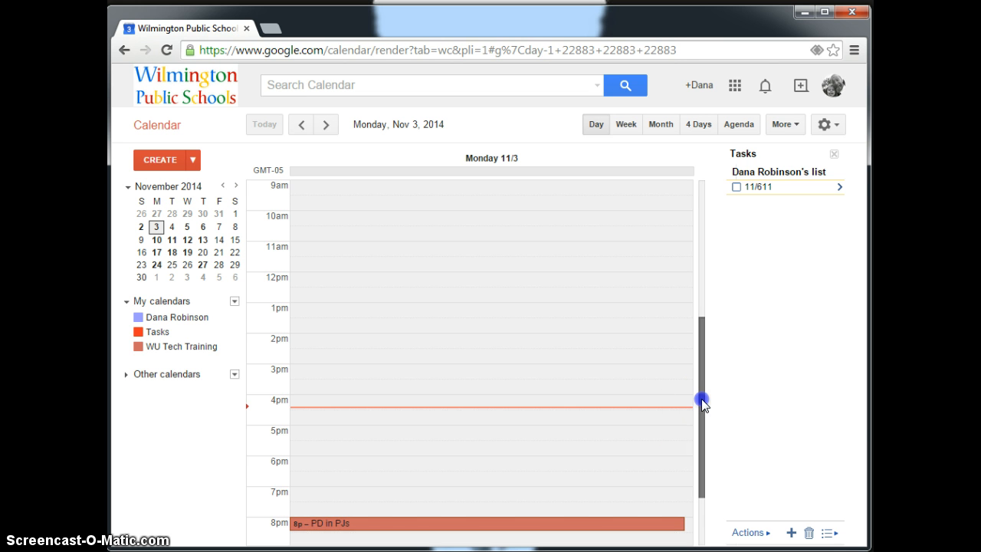
mouse_move(701, 400)
mouse_down()
mouse_move(705, 224)
mouse_move(699, 417)
mouse_up()
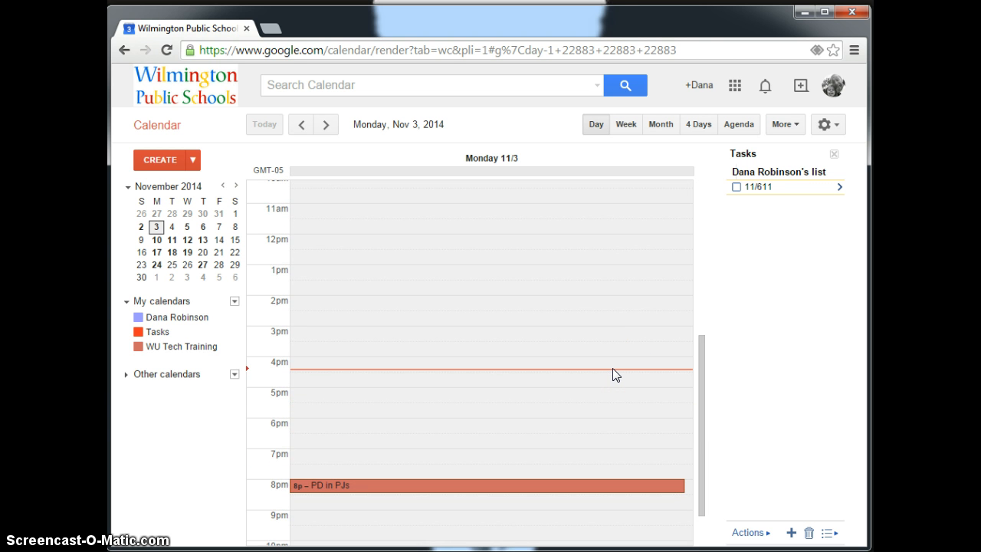
drag(702, 370, 700, 398)
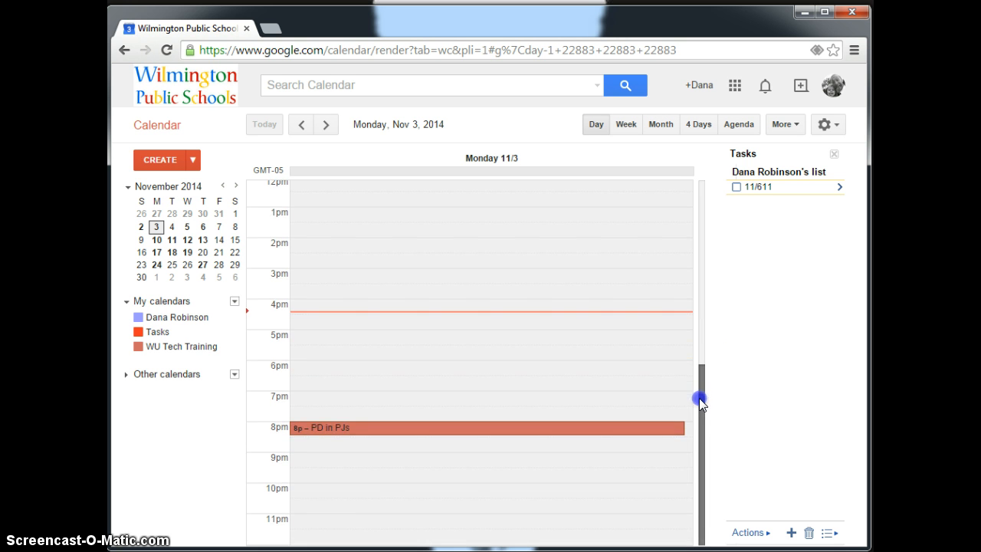
click(699, 420)
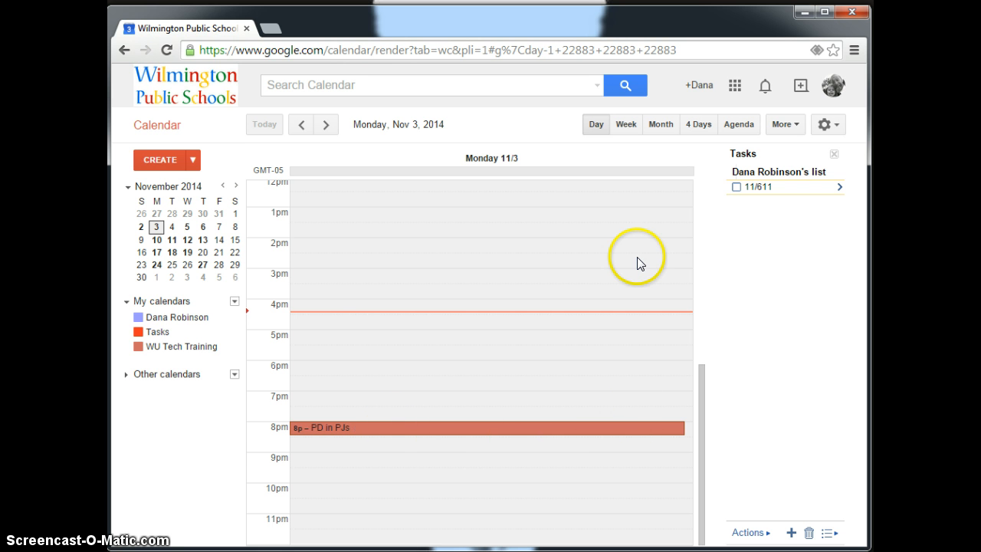
- Look through the hours of the Nov 2 – 8 week view, and return to the month view
click(626, 124)
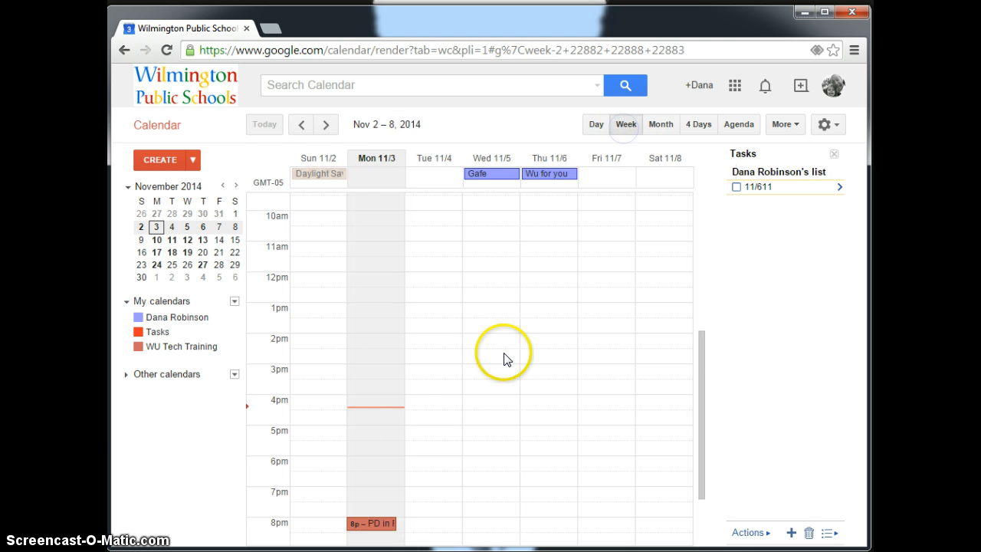
drag(701, 386, 702, 210)
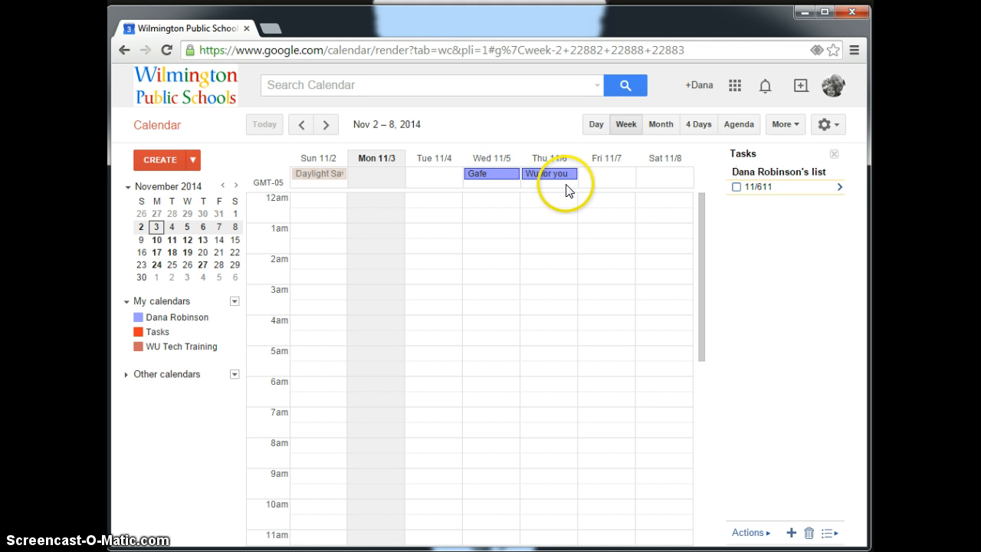
drag(700, 220, 685, 412)
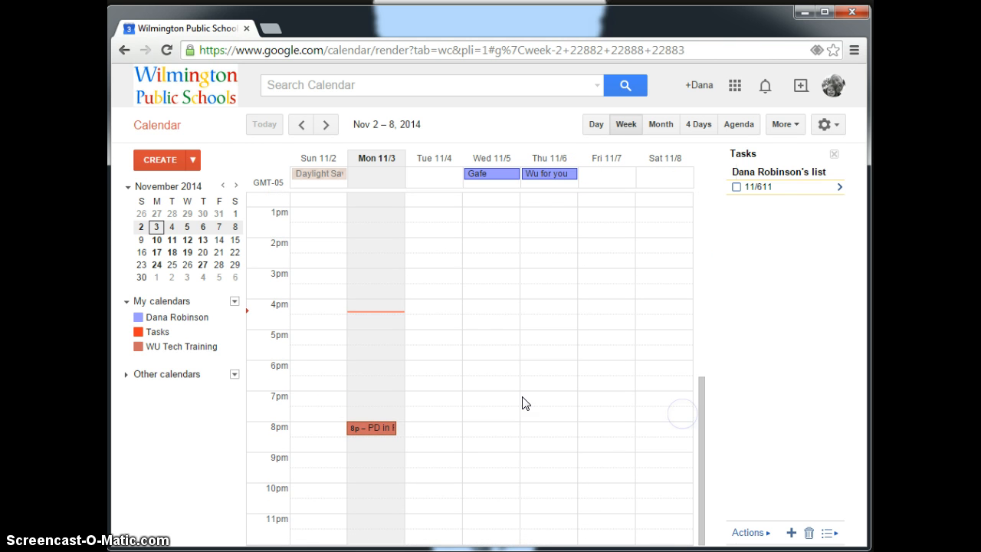
click(388, 324)
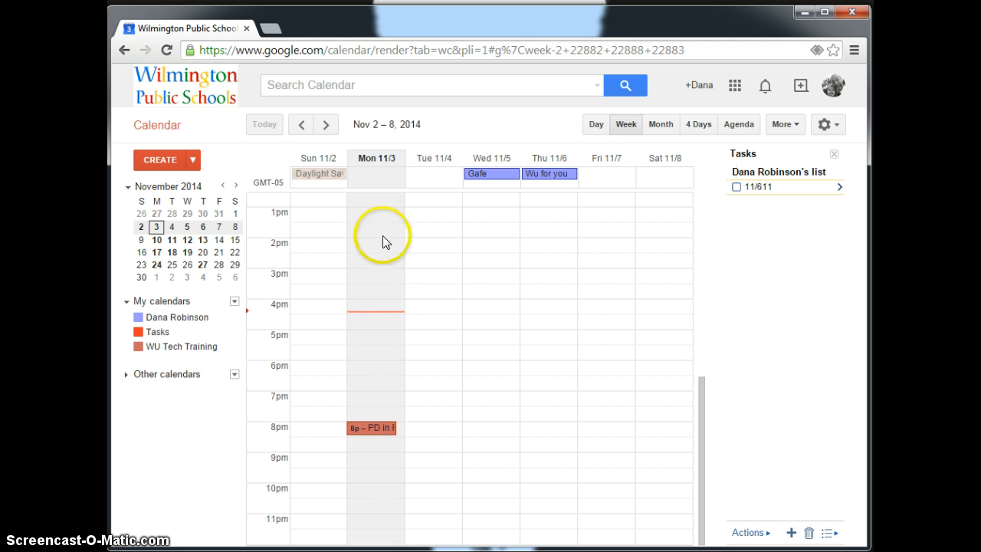
click(657, 129)
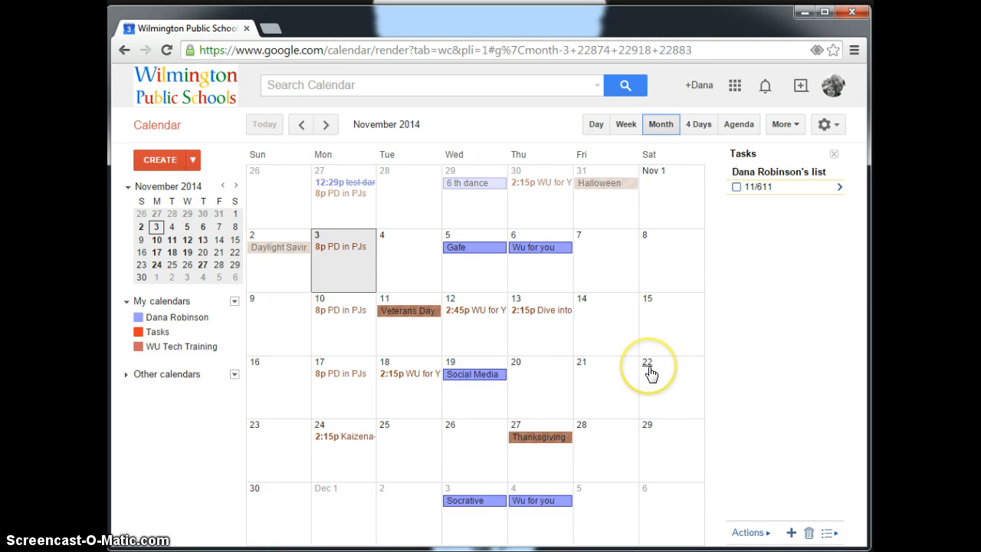
- Create a new calendar event titled "Car wash"
click(163, 159)
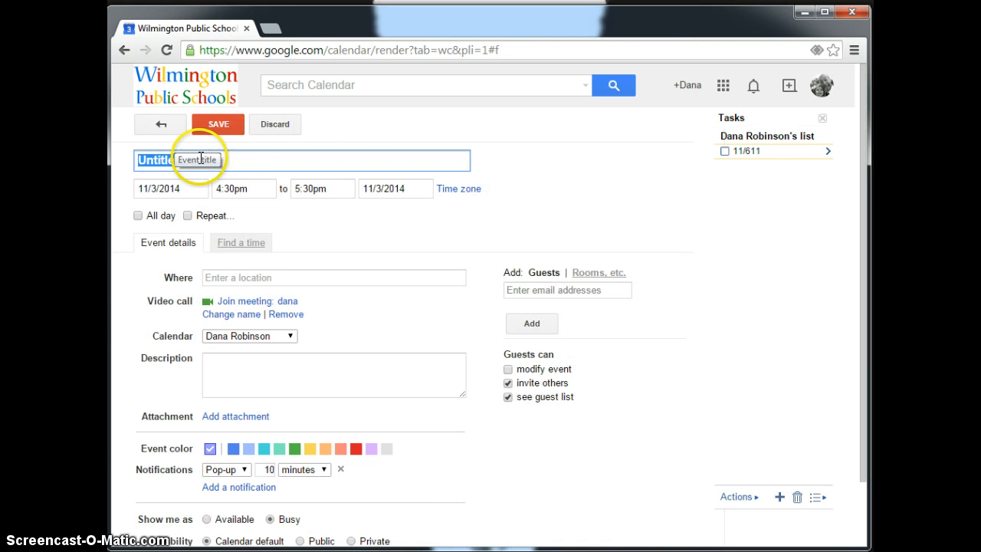
mouse_move(242, 160)
mouse_down()
mouse_move(142, 162)
mouse_move(232, 161)
mouse_up()
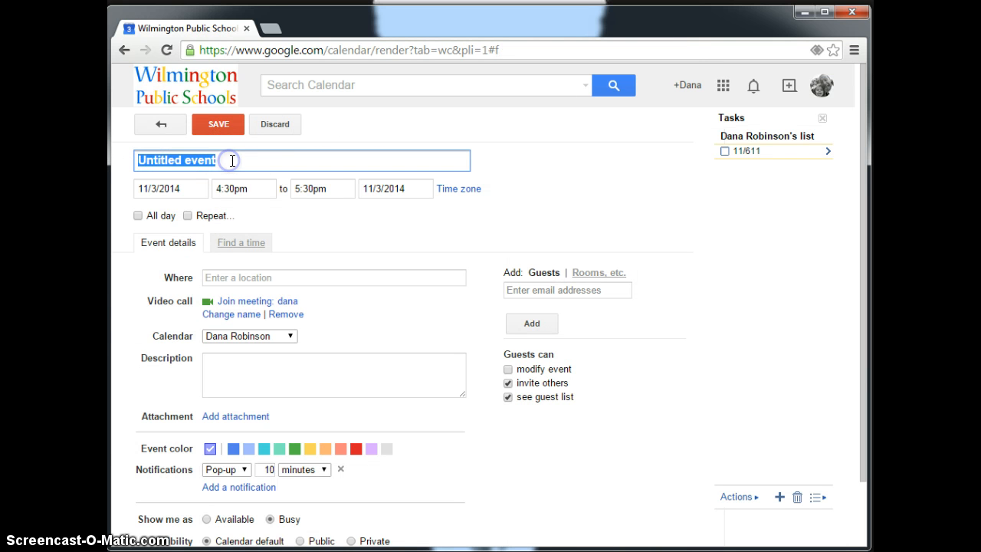
click(243, 161)
text(Car wash)
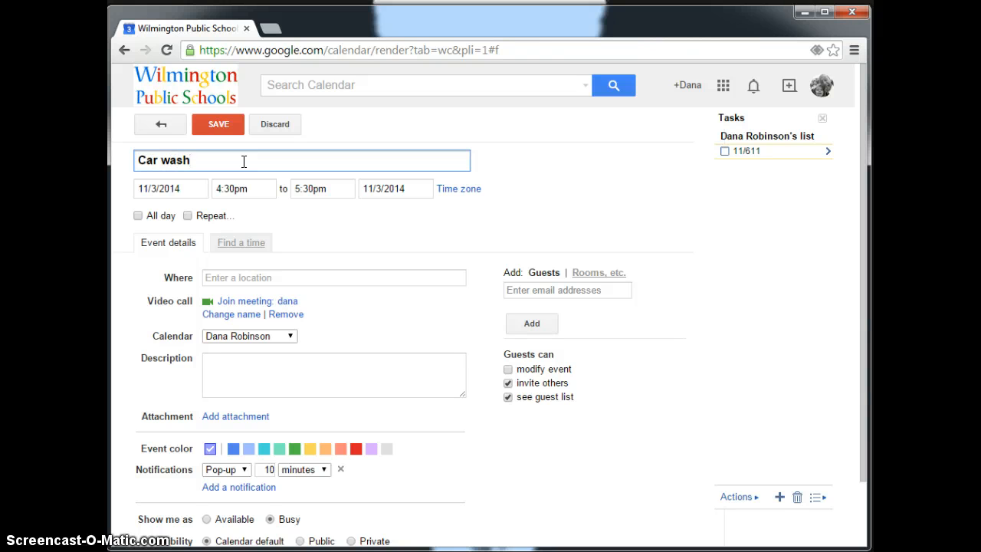
- Schedule the Car wash event for 11/8/2014 from 10:00am to 1:00pm
click(192, 188)
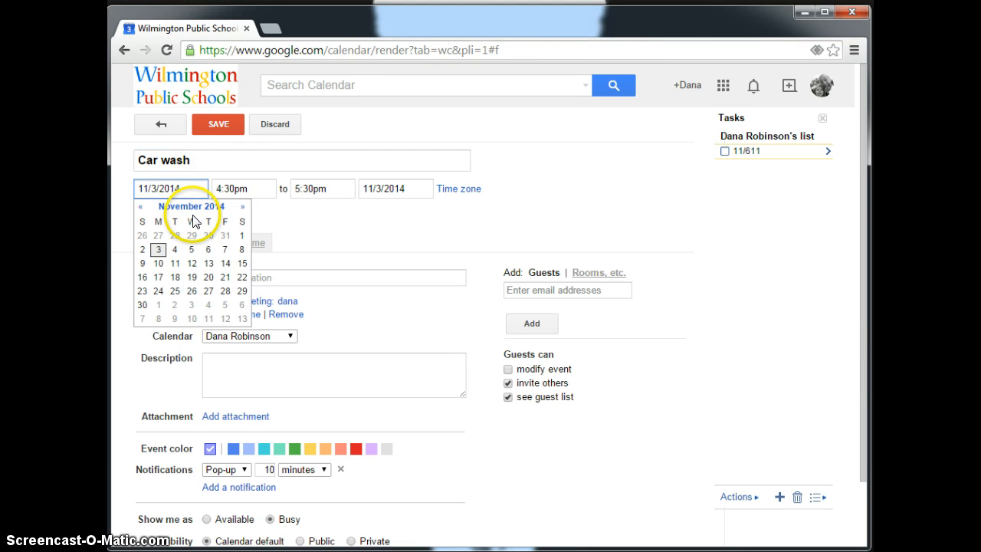
click(240, 249)
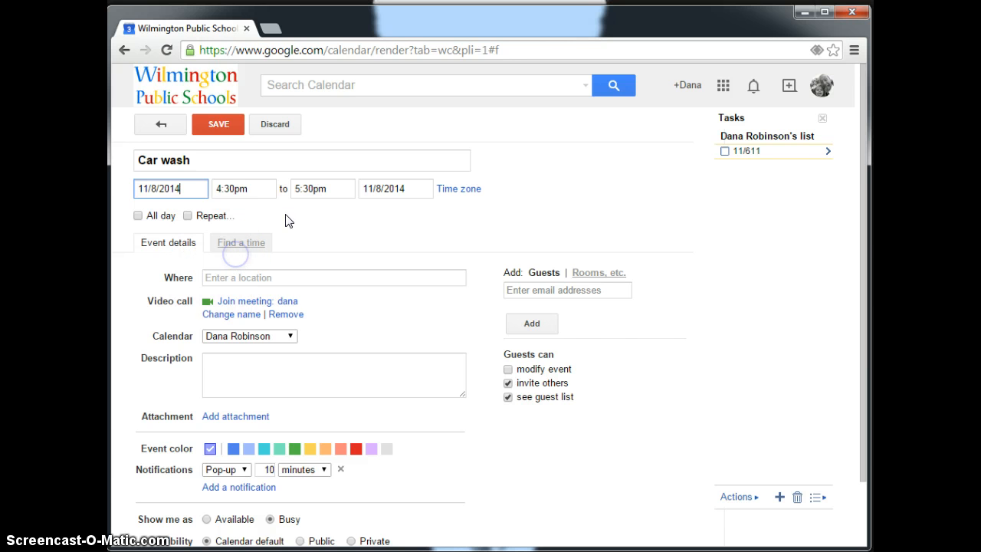
click(257, 190)
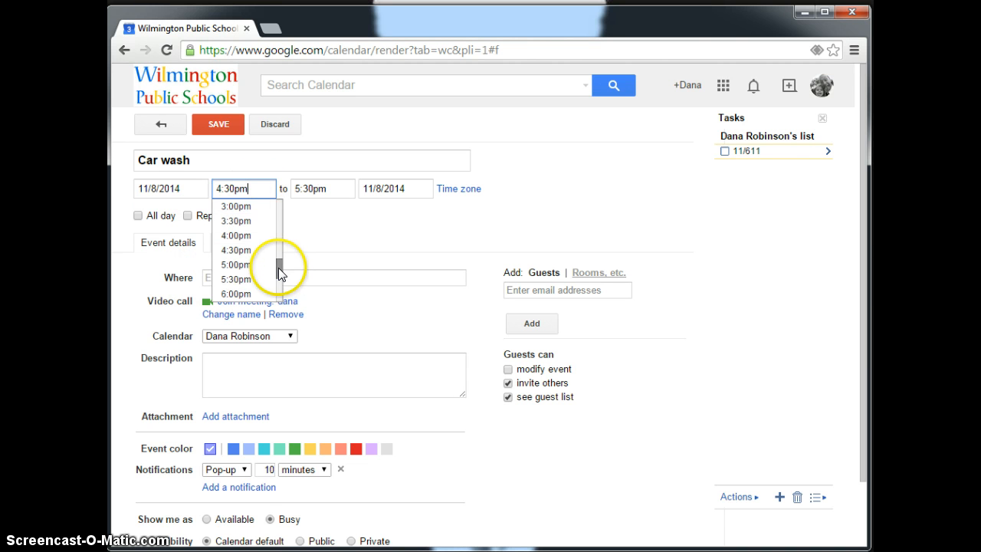
drag(281, 268, 274, 243)
click(241, 243)
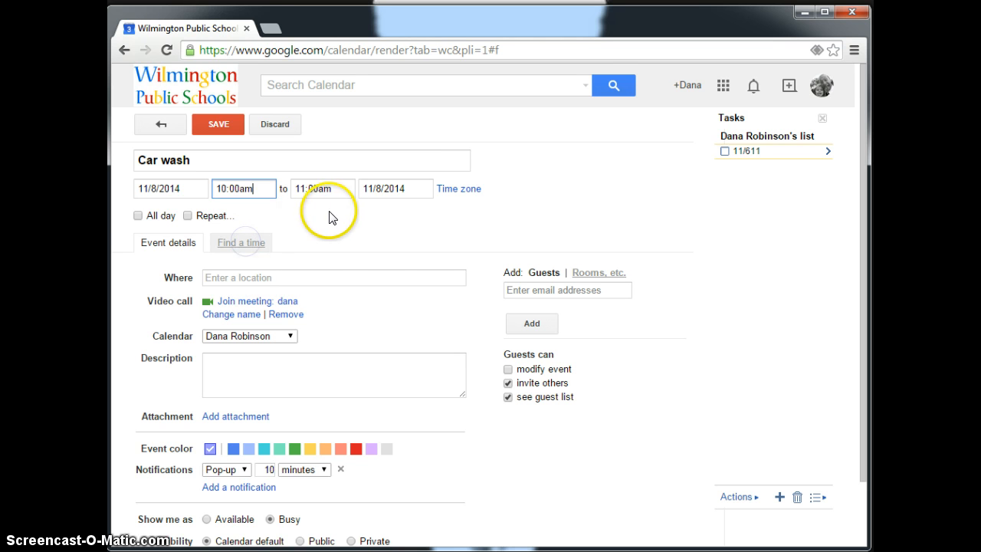
click(325, 189)
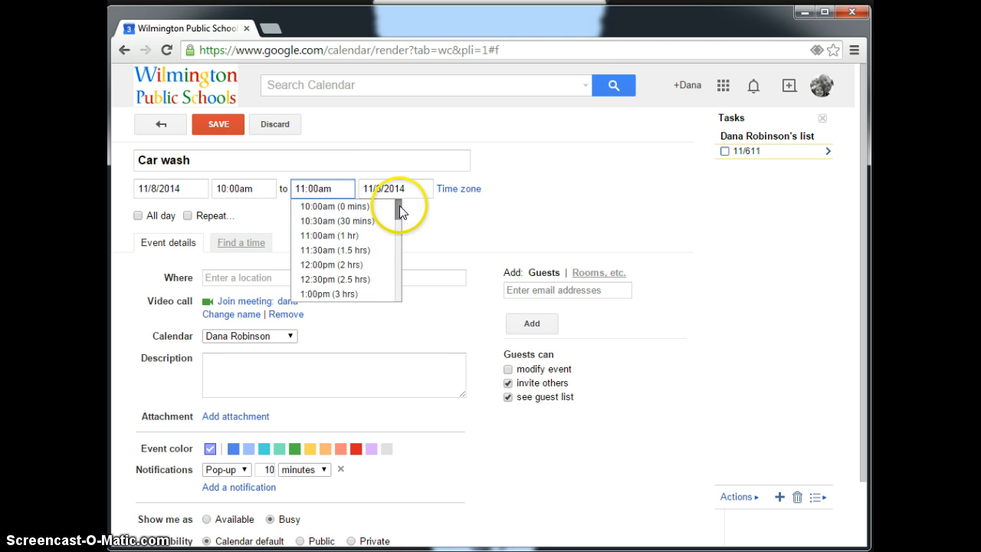
drag(399, 205, 398, 212)
click(372, 251)
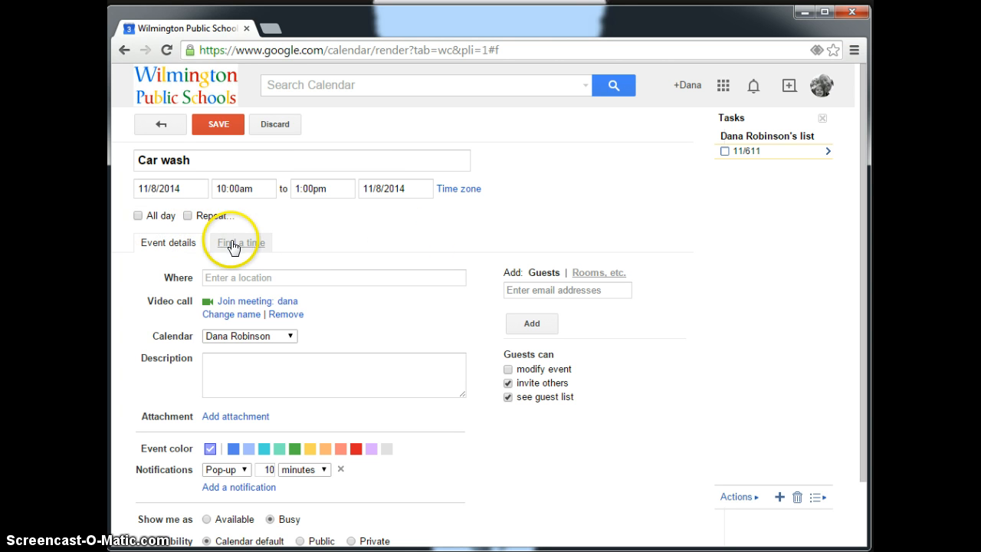
- Set the event location to the suggested Wilmington Middle School in Wilmington, MA
click(280, 278)
text(Wilmingotn)
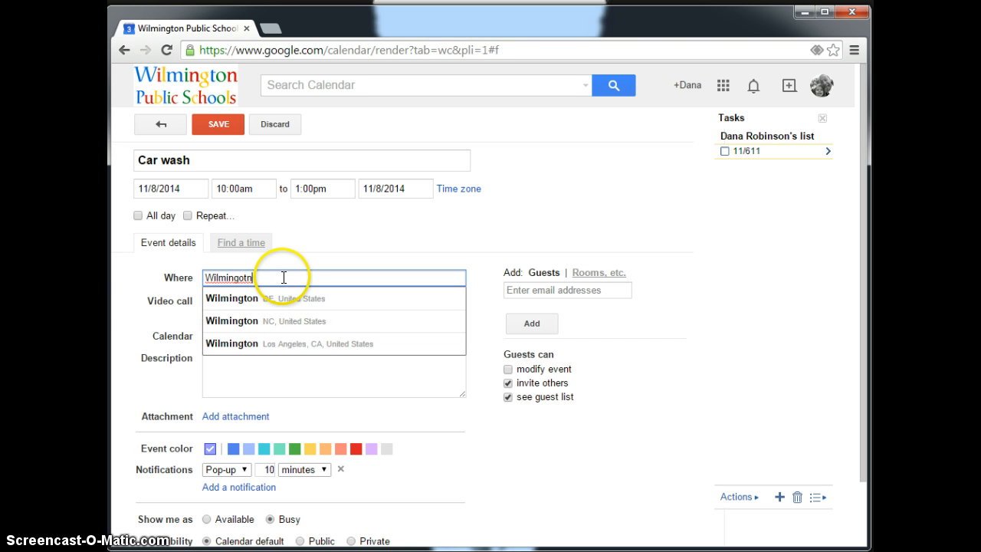
key(BackSpace)
key(BackSpace)
key(BackSpace)
text(ton Mi)
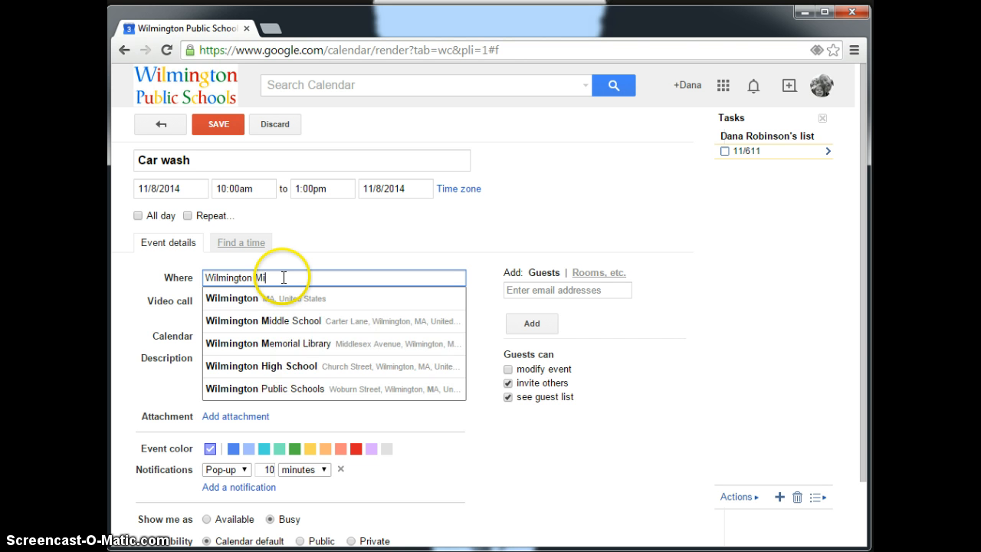
text(ddle S)
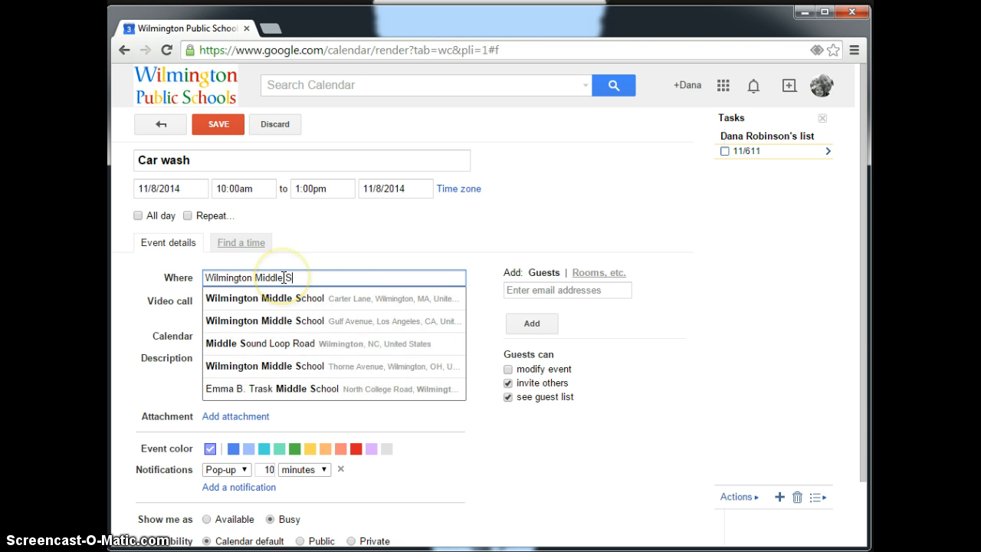
click(342, 296)
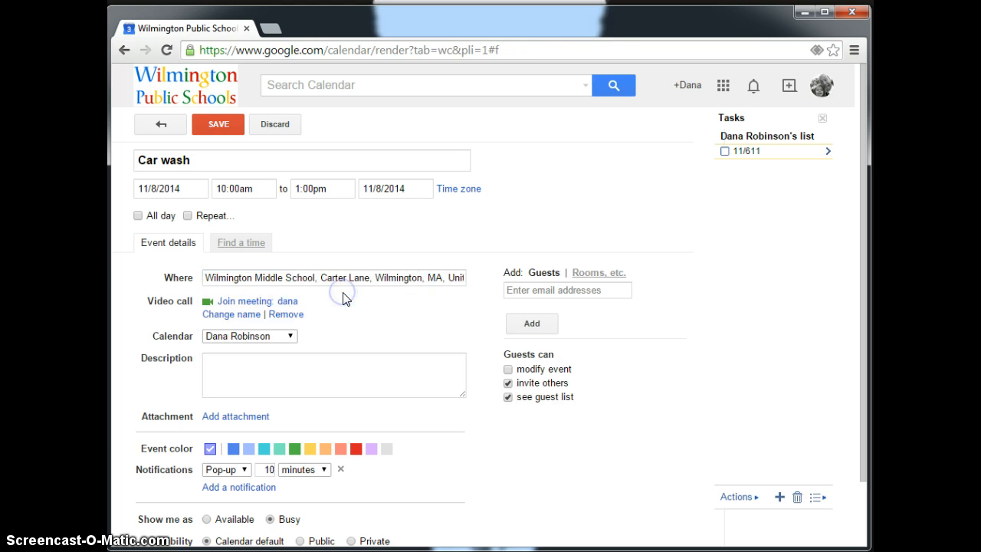
- Enter the event description "car wash for student council"
click(269, 360)
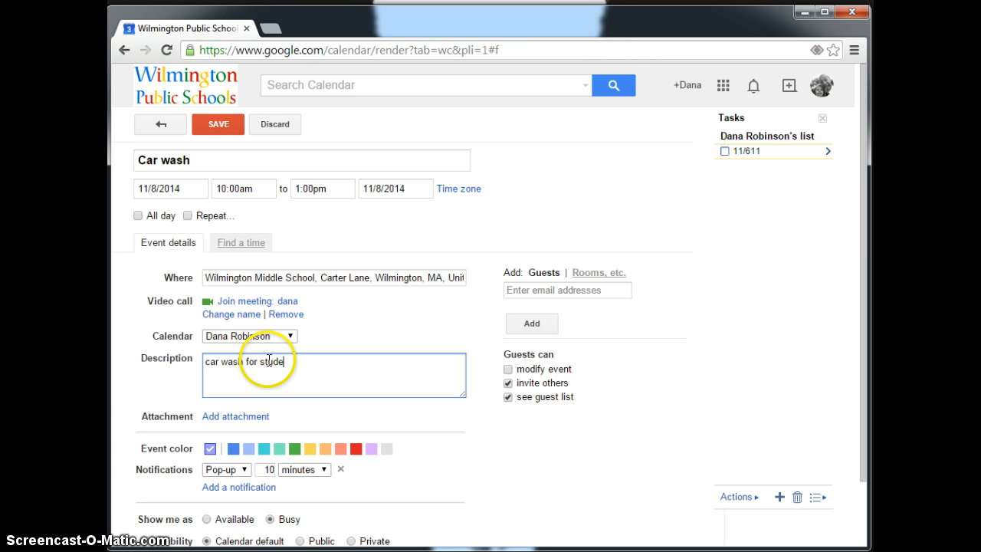
text(car wash for student council)
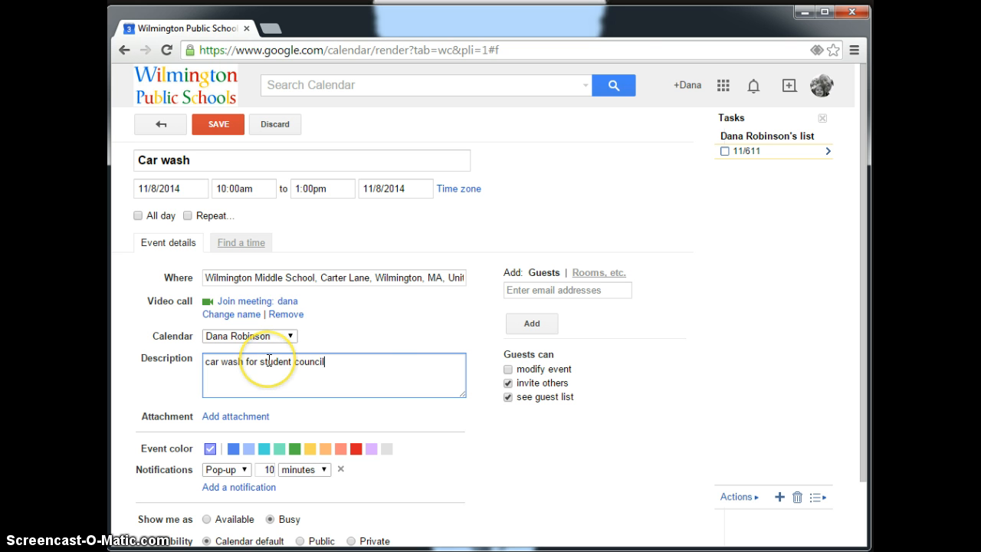
click(430, 322)
click(559, 289)
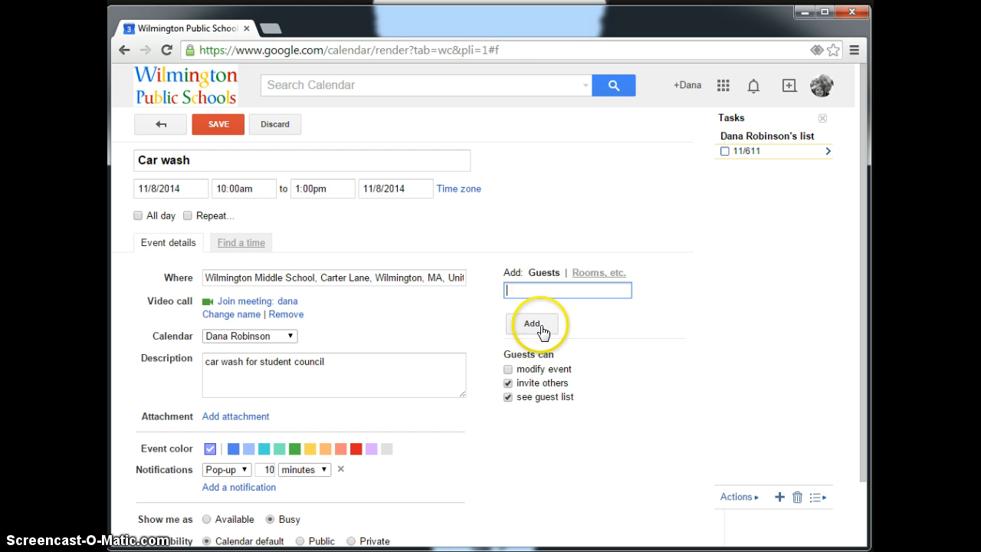
click(468, 346)
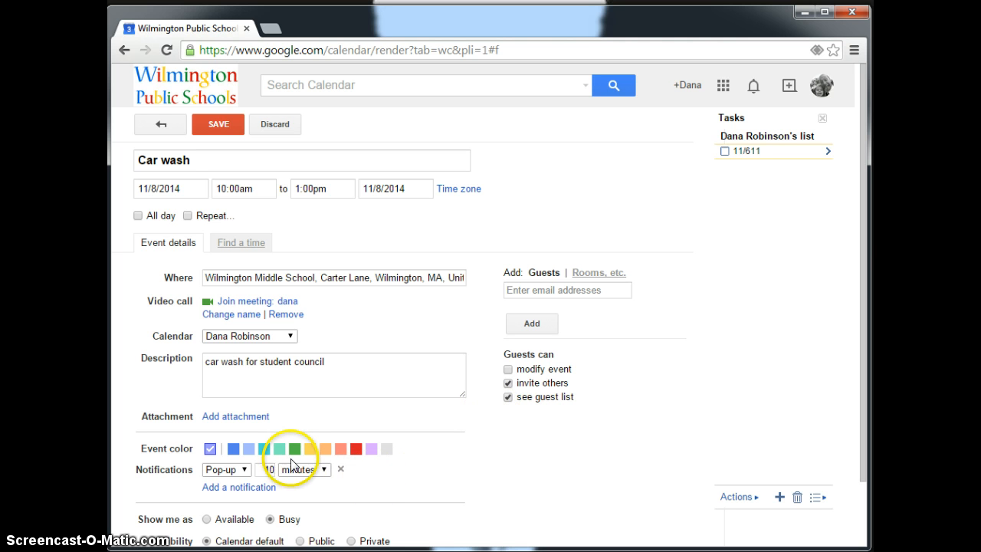
- Color the Car wash event blue, set its notification to a pop-up 1 day before, and save the event
click(236, 451)
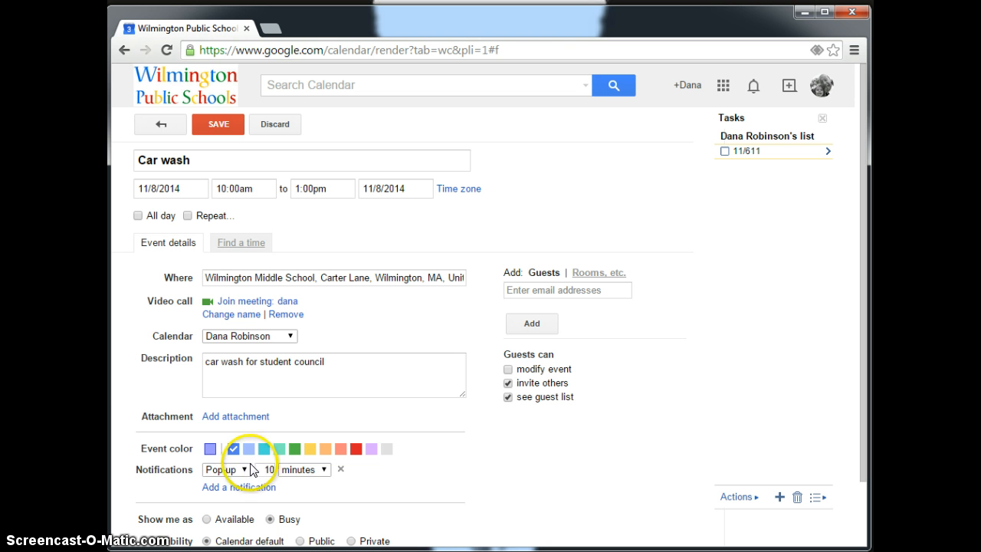
click(246, 469)
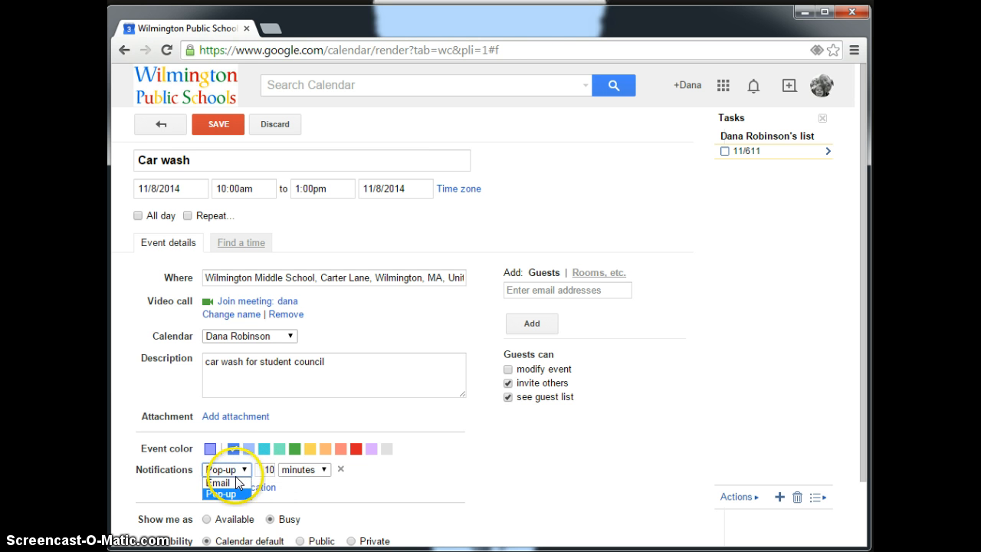
click(235, 494)
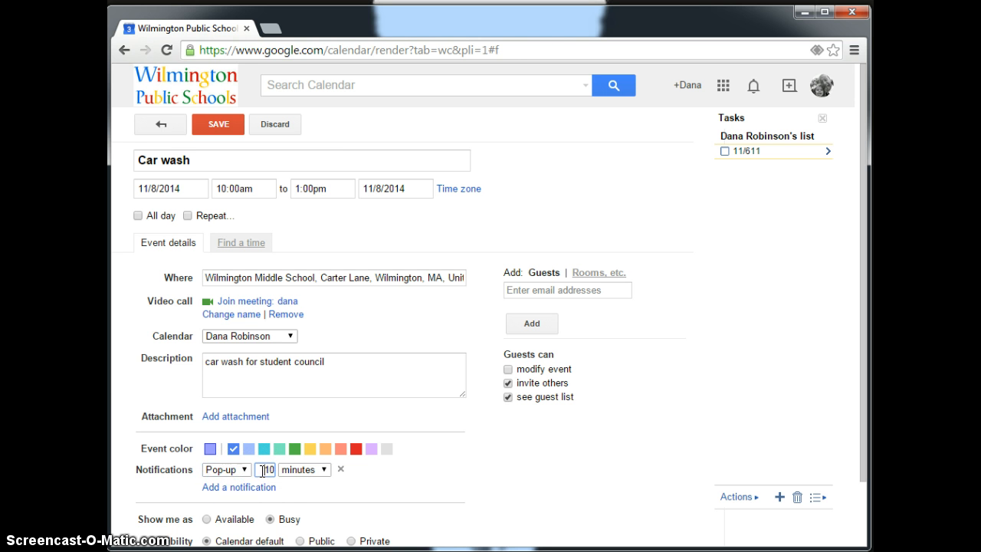
click(288, 470)
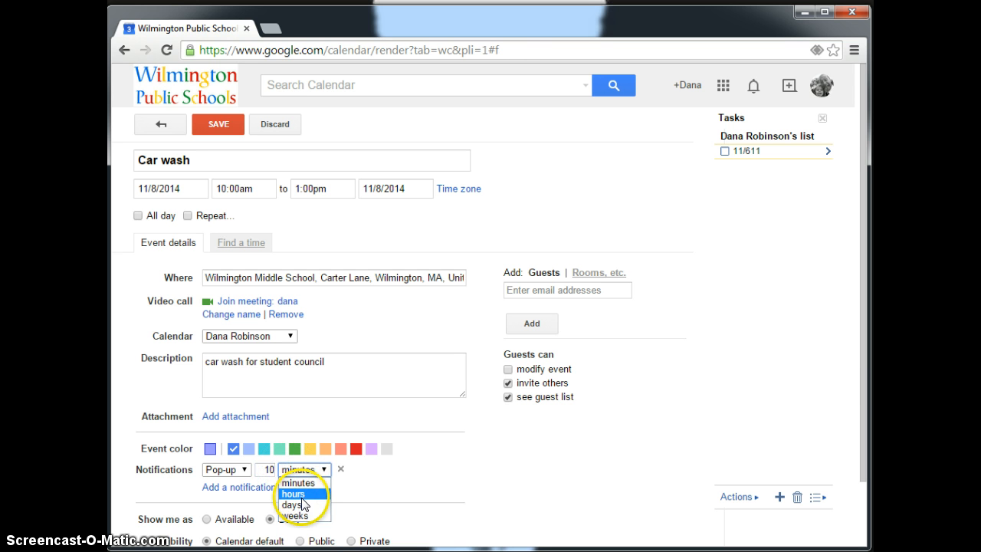
click(297, 504)
click(275, 470)
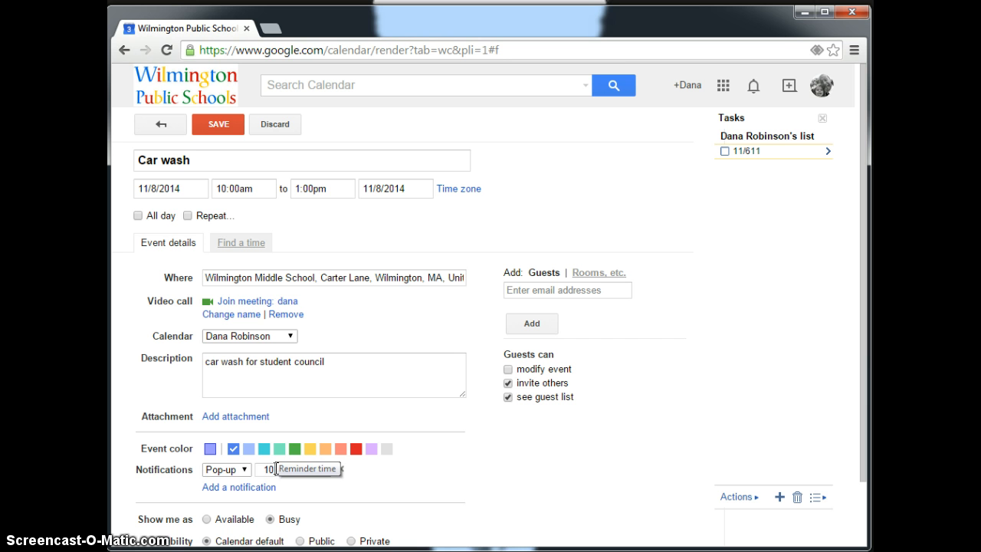
click(265, 470)
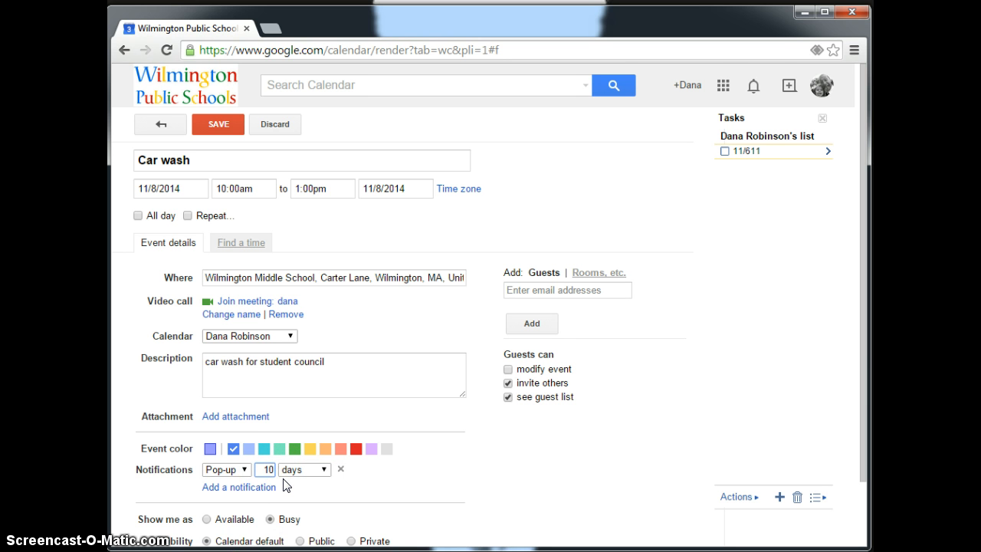
click(312, 479)
scroll(464, 446, down, 2)
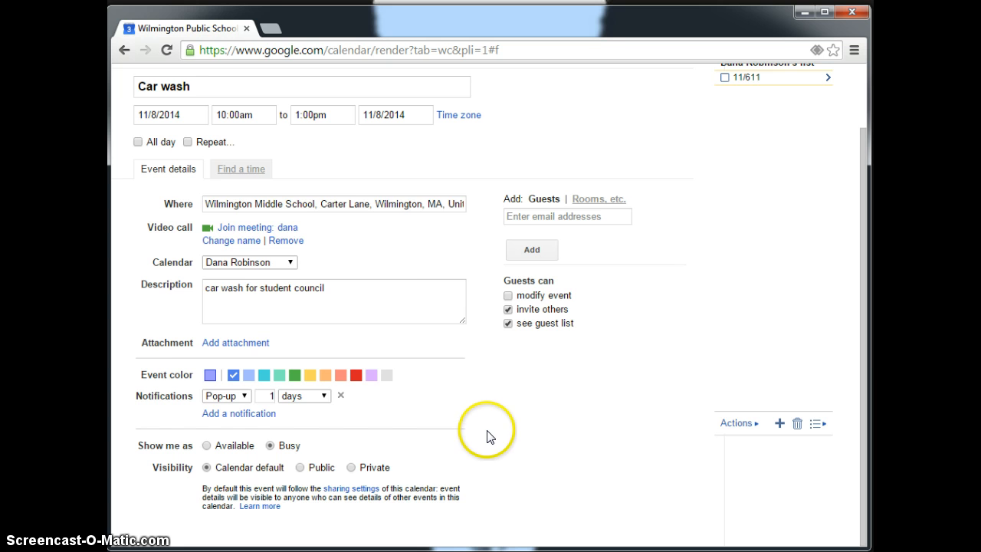
scroll(503, 439, up, 1)
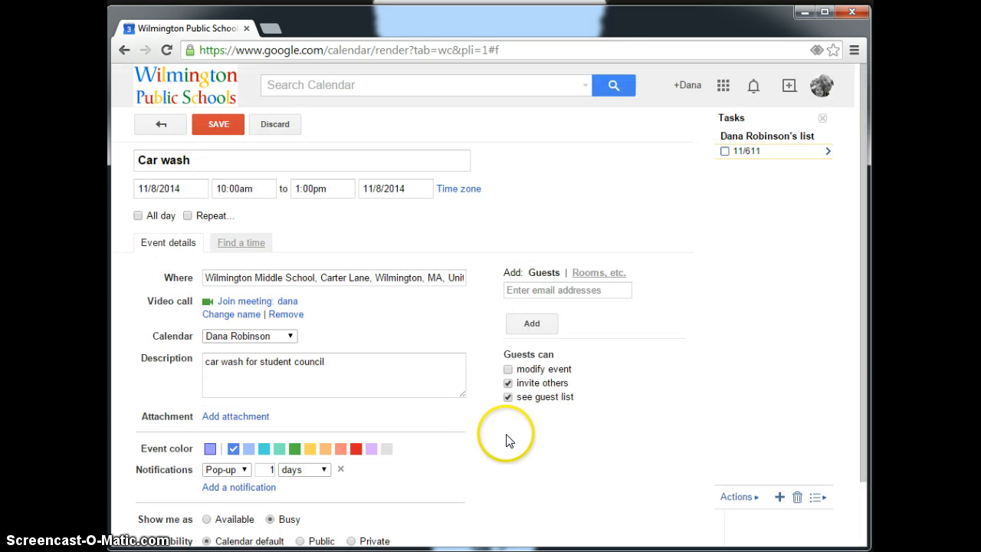
click(217, 127)
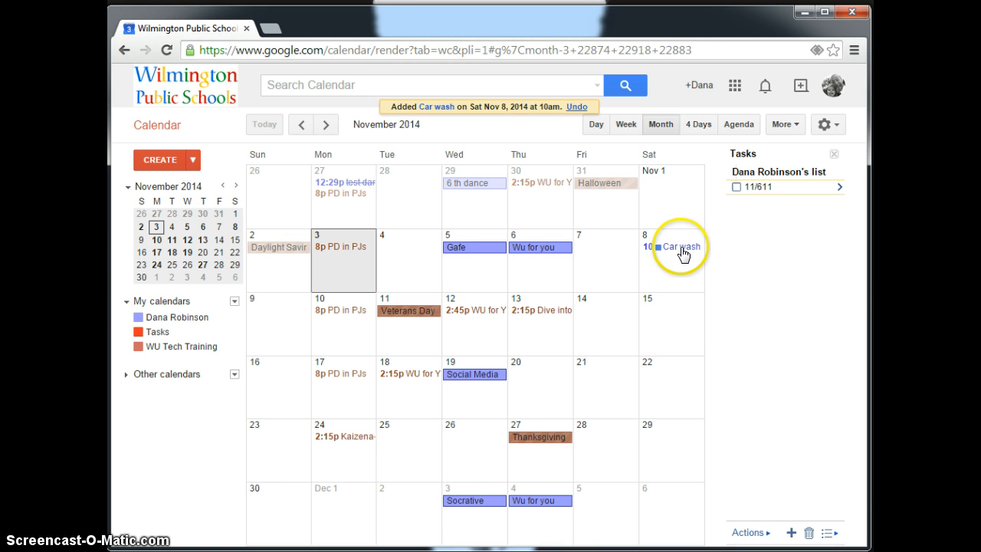
- Reopen the Car wash event for editing, set its end time to 2:00pm, and save the change
click(681, 247)
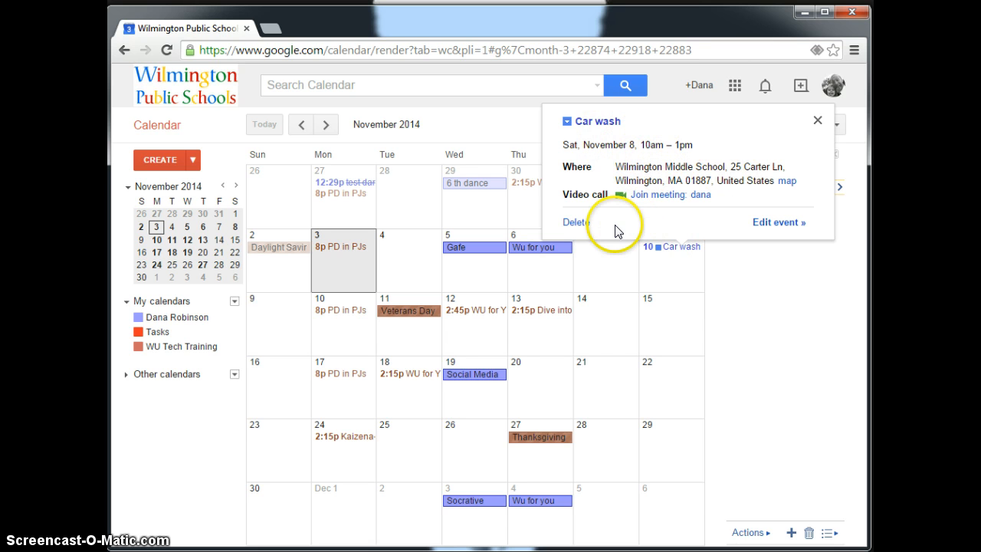
click(776, 223)
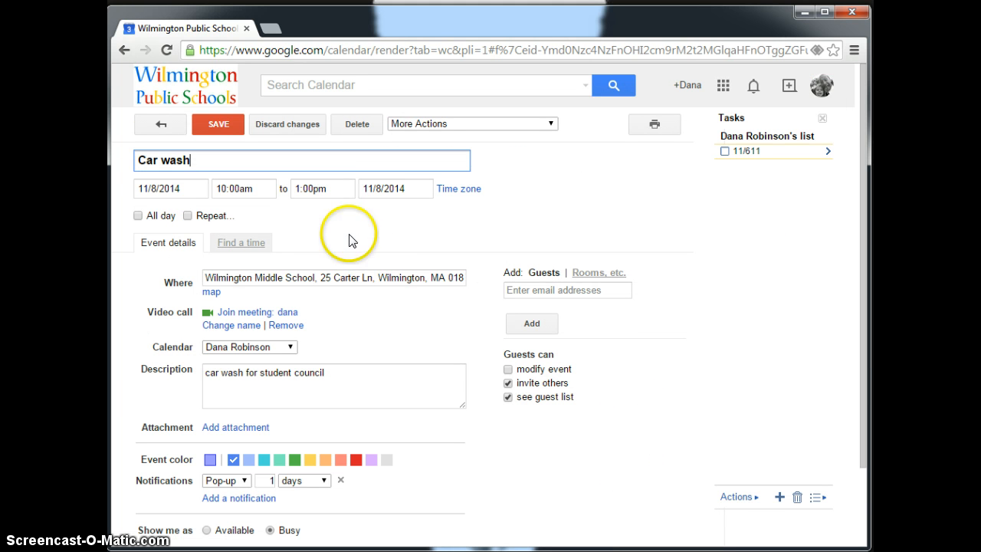
click(337, 190)
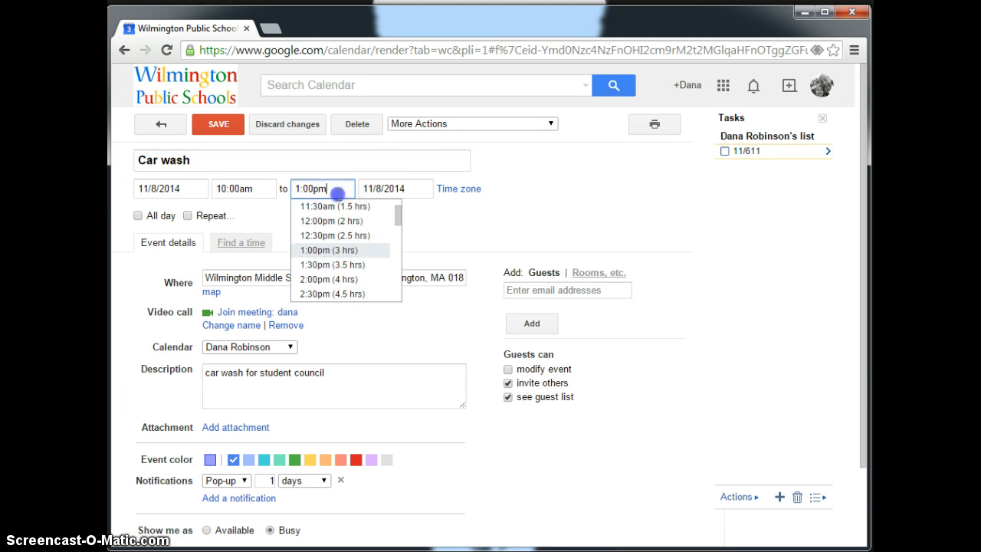
click(368, 279)
click(216, 124)
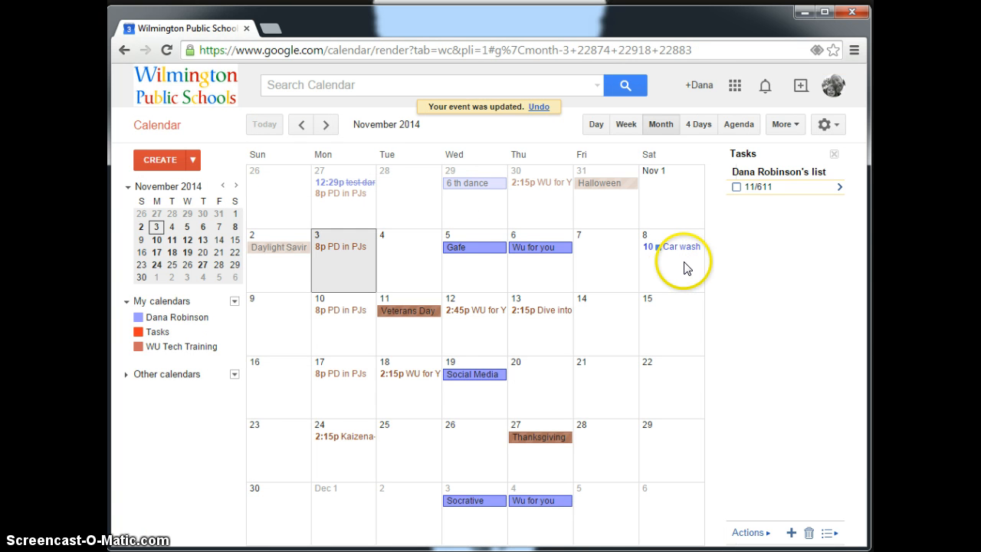
- View the Car wash event in the week view and in the day view for November 8, and return to the month view
click(626, 124)
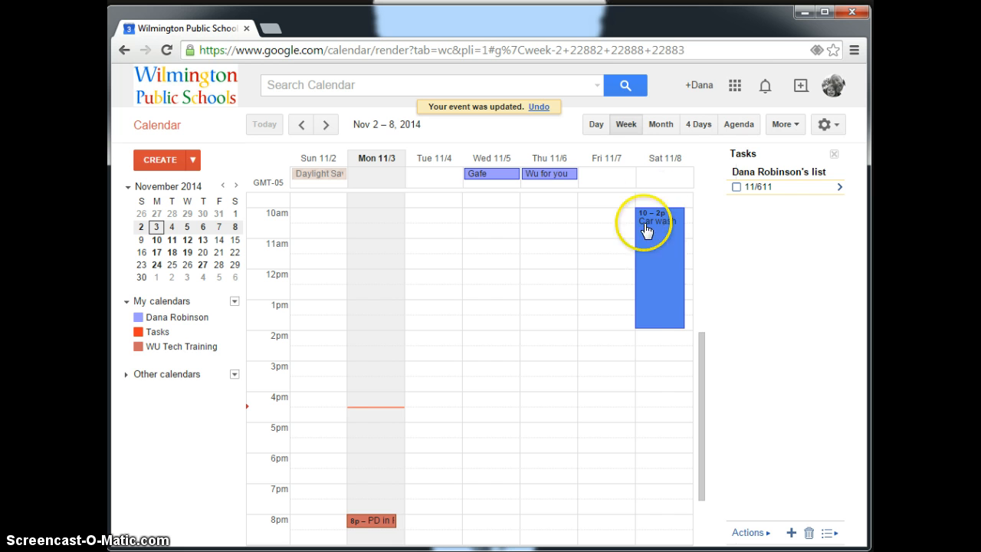
click(596, 124)
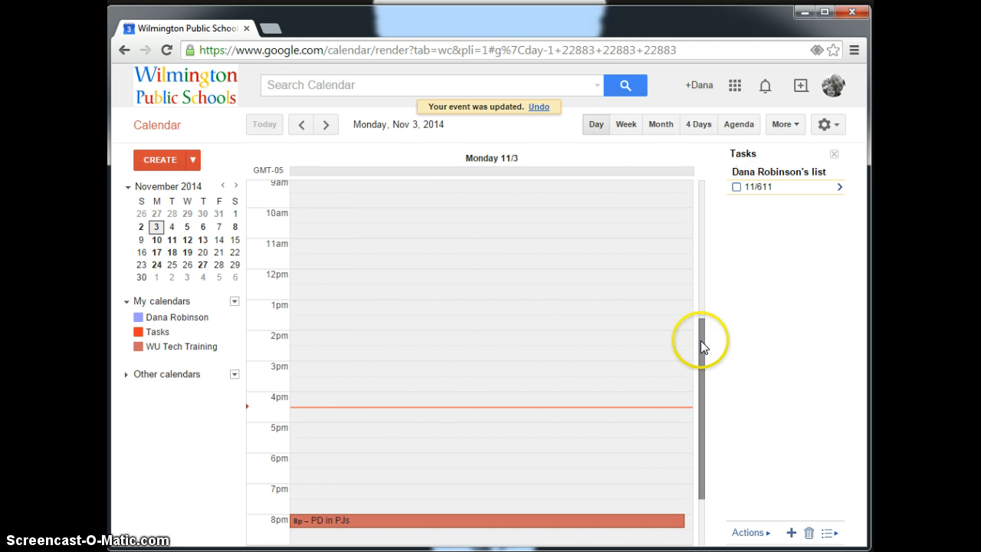
drag(701, 340, 668, 217)
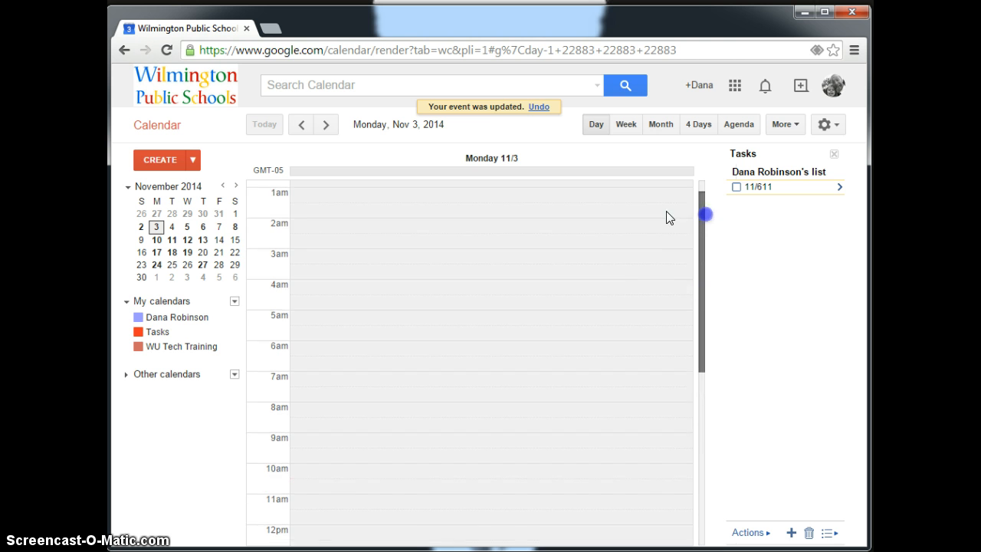
click(233, 228)
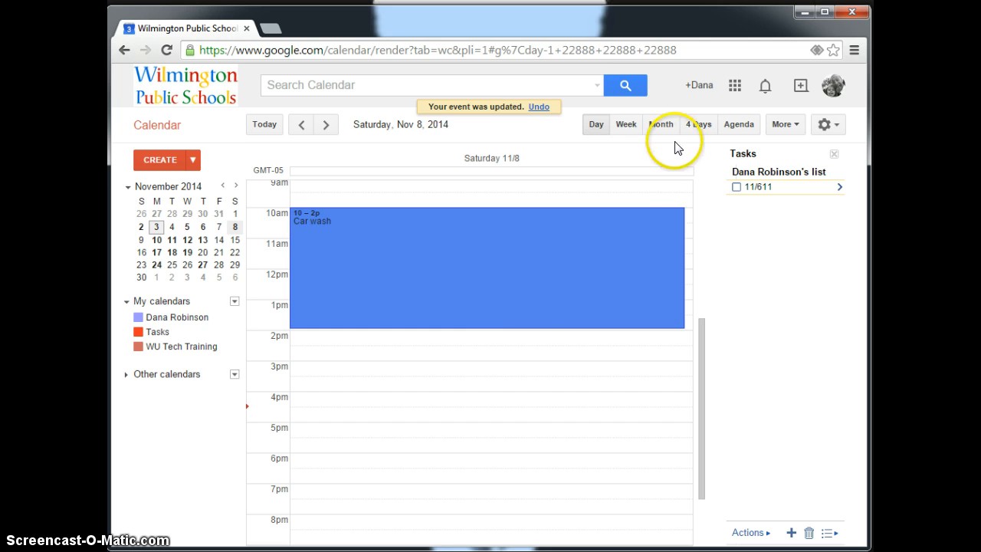
click(661, 124)
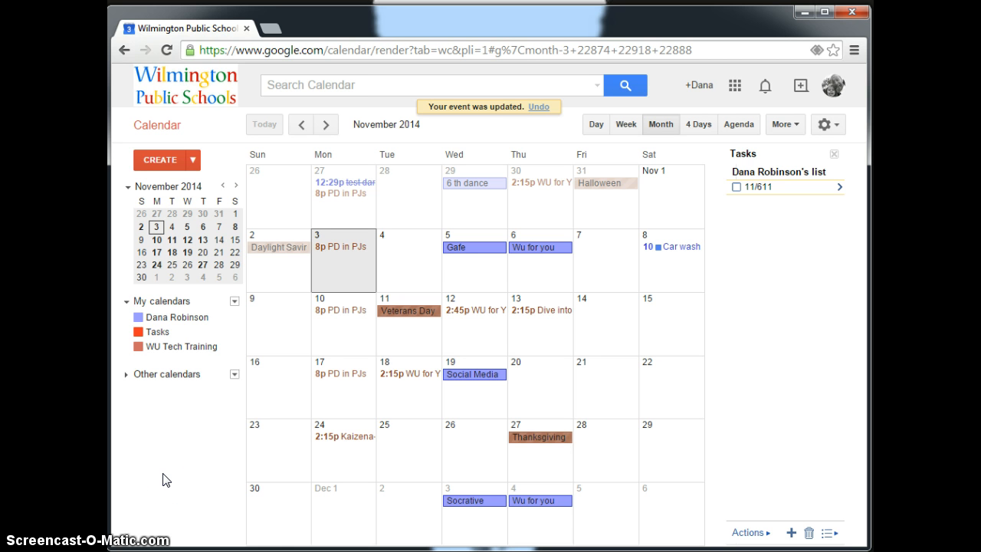
- Hide the personal calendar, change its color to dark green, and show its events again
click(138, 318)
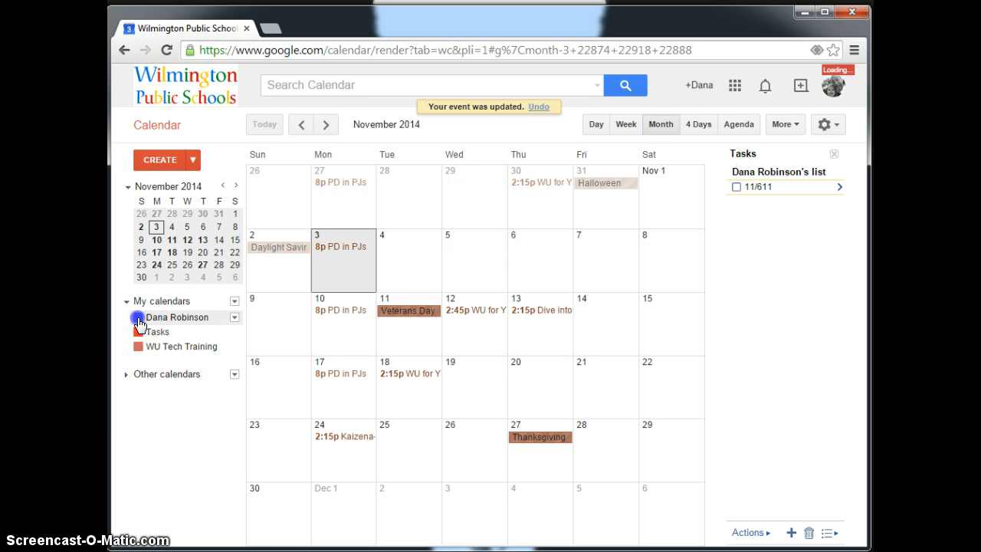
click(234, 318)
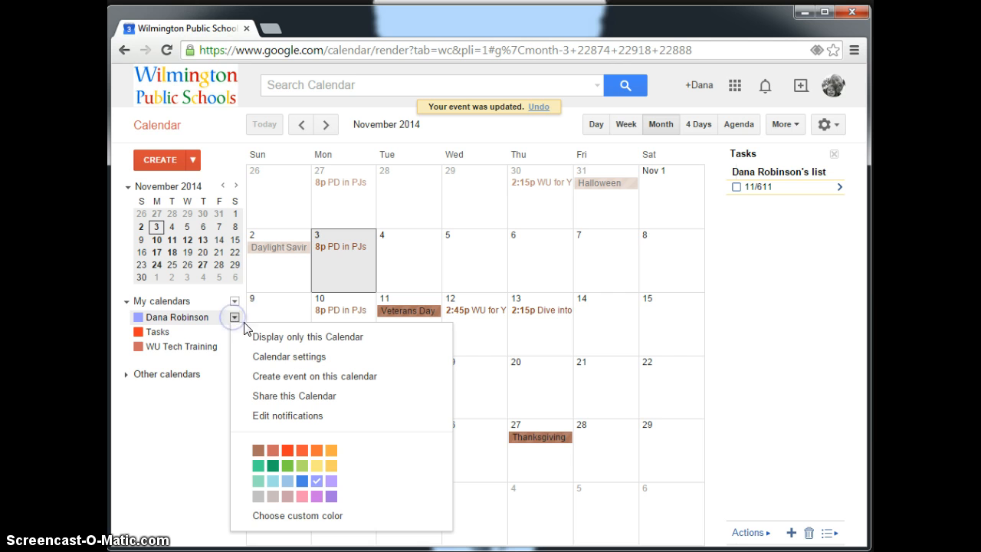
click(276, 465)
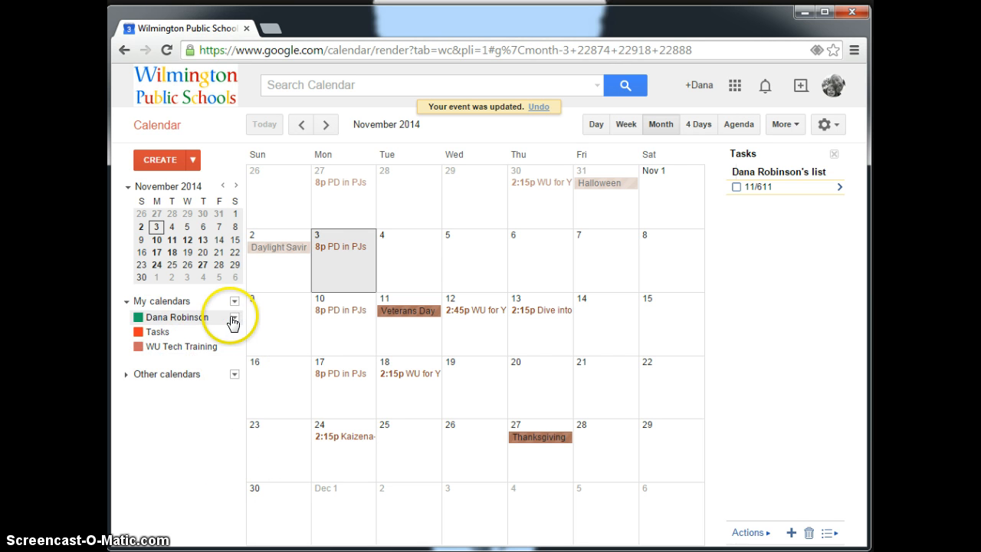
click(138, 318)
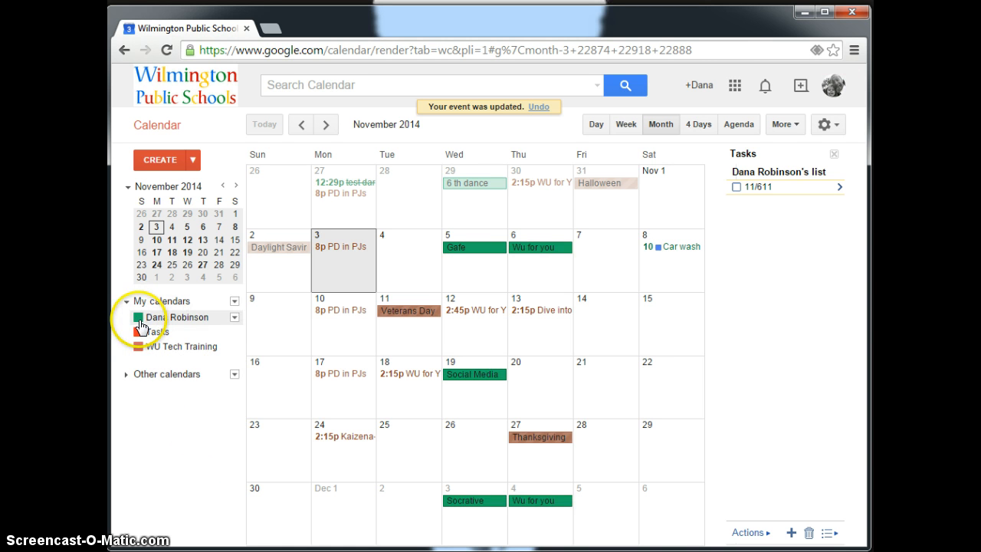
- Hide the personal, Tasks and WU Tech Training calendars and show all three again
click(138, 317)
click(138, 332)
click(138, 346)
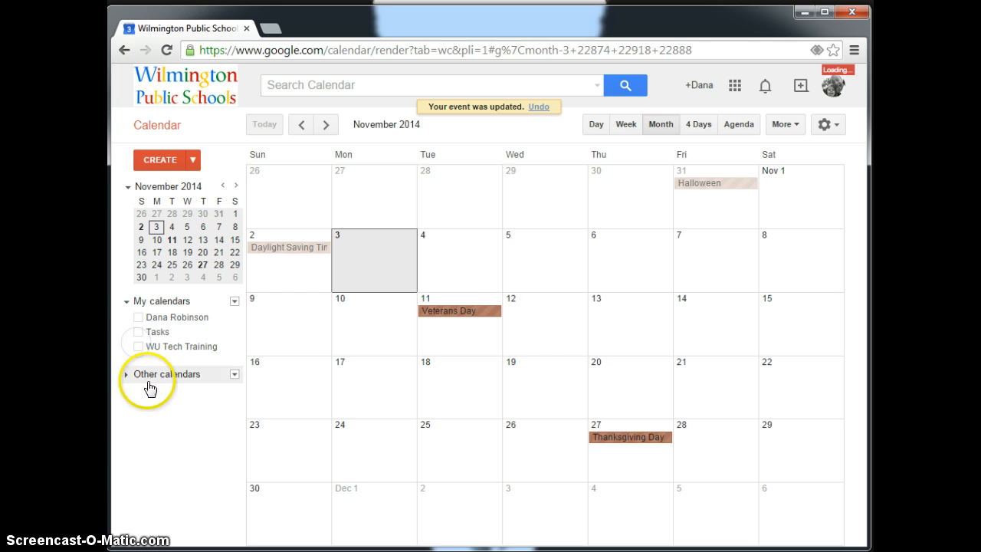
click(138, 346)
click(138, 332)
click(138, 318)
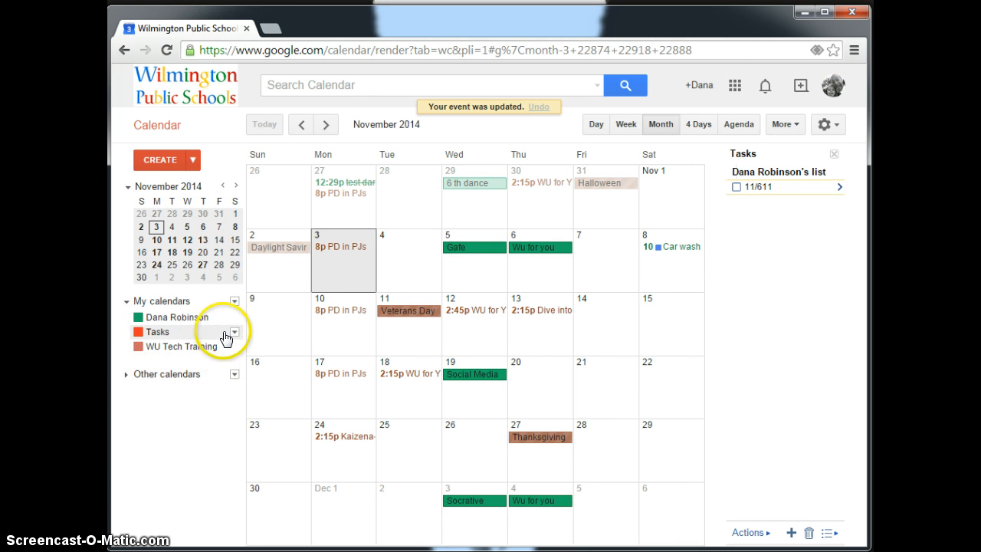
- Examine the available options for the Tasks calendar and for the personal calendar
click(235, 332)
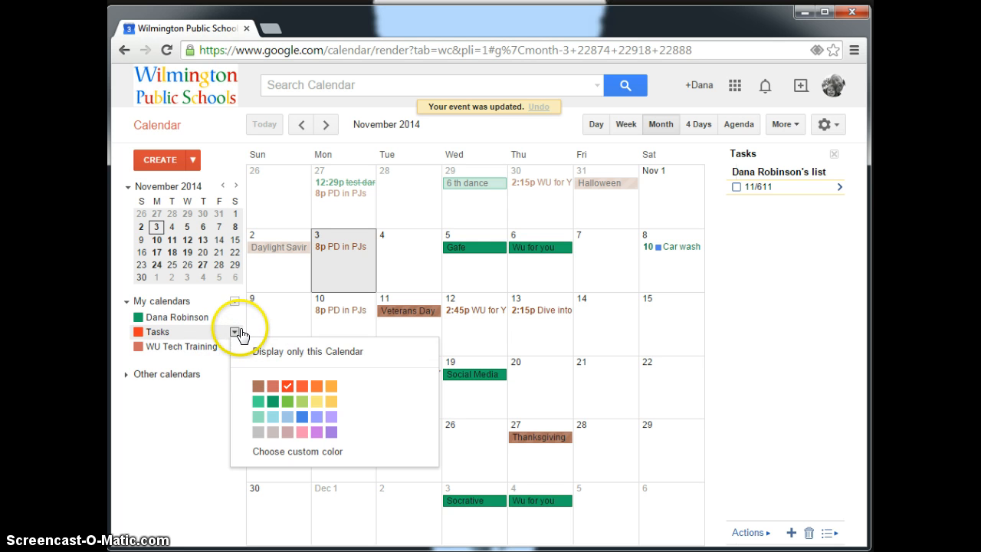
click(235, 332)
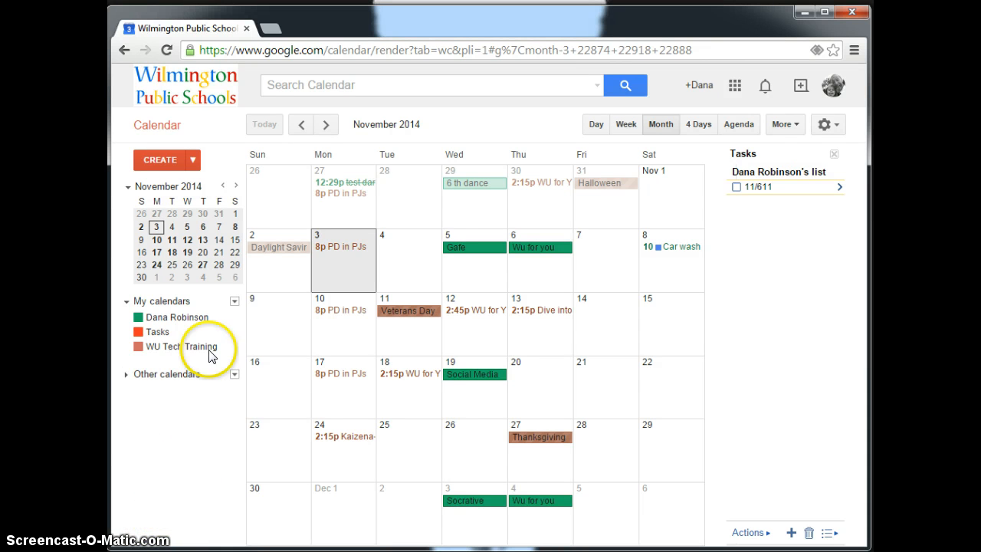
mouse_move(230, 322)
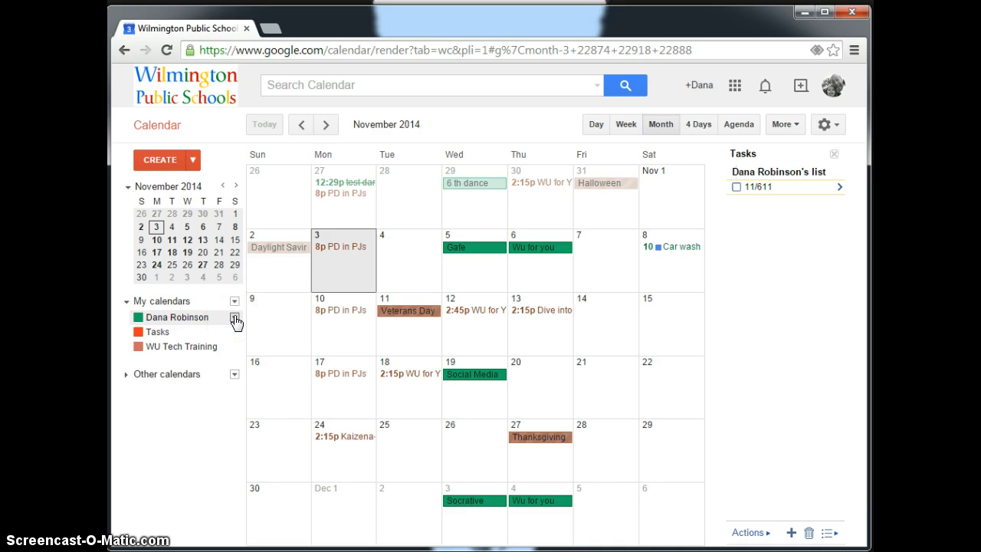
click(235, 320)
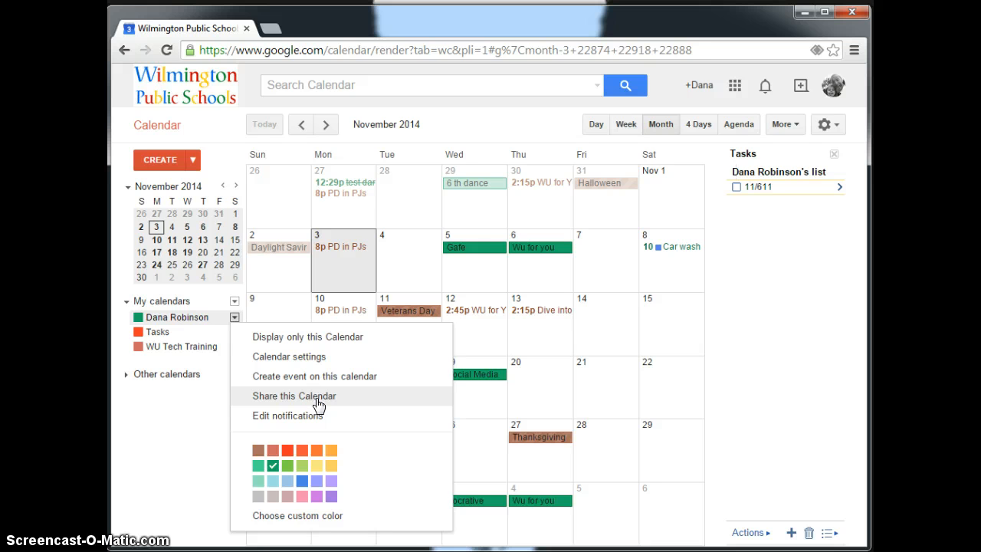
click(193, 445)
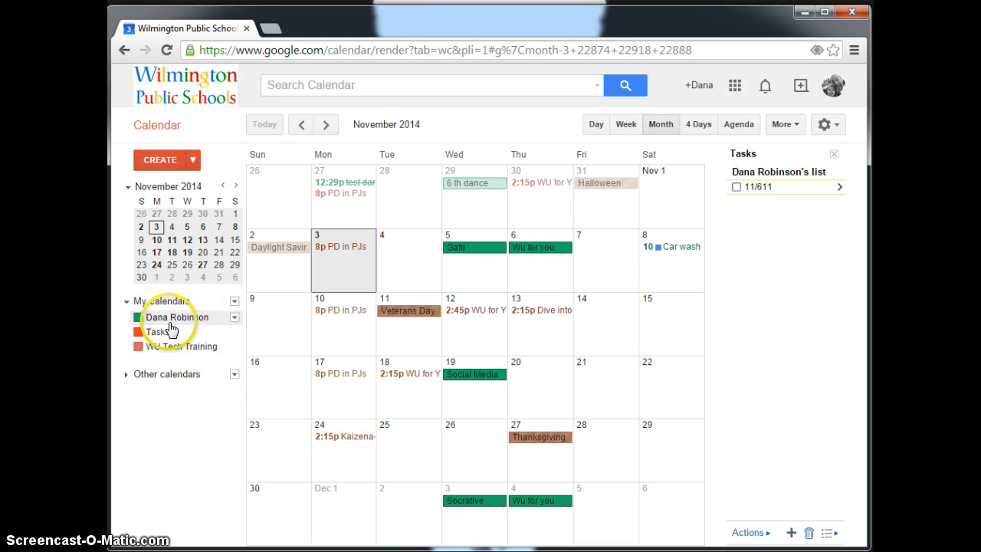
- Open the sharing settings of the personal calendar and add a colleague from the suggested contacts as a specific person
click(235, 317)
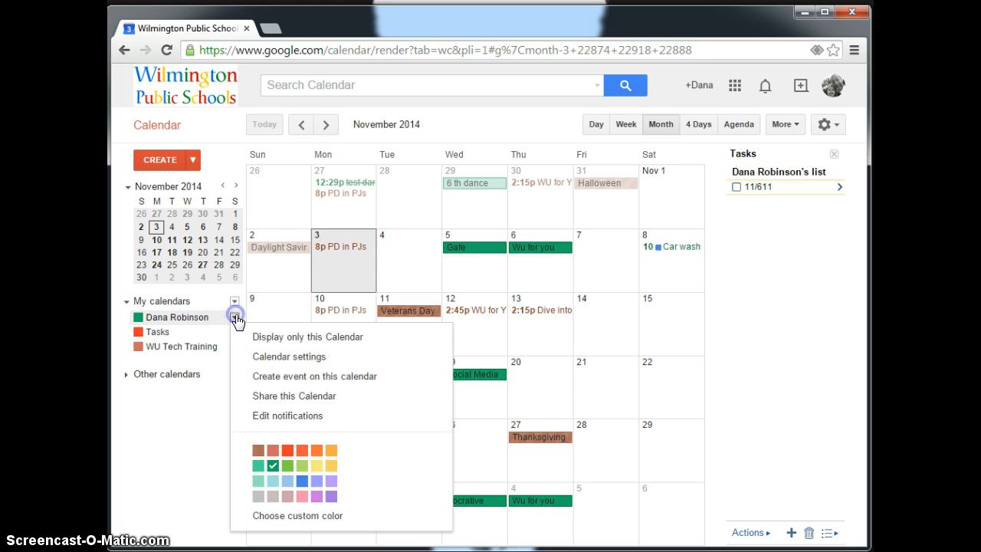
click(289, 402)
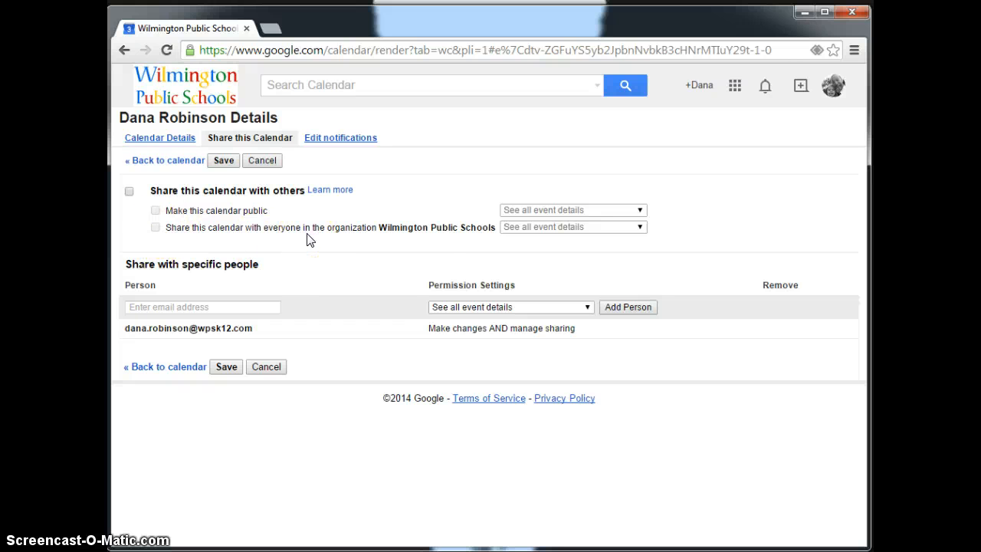
click(203, 307)
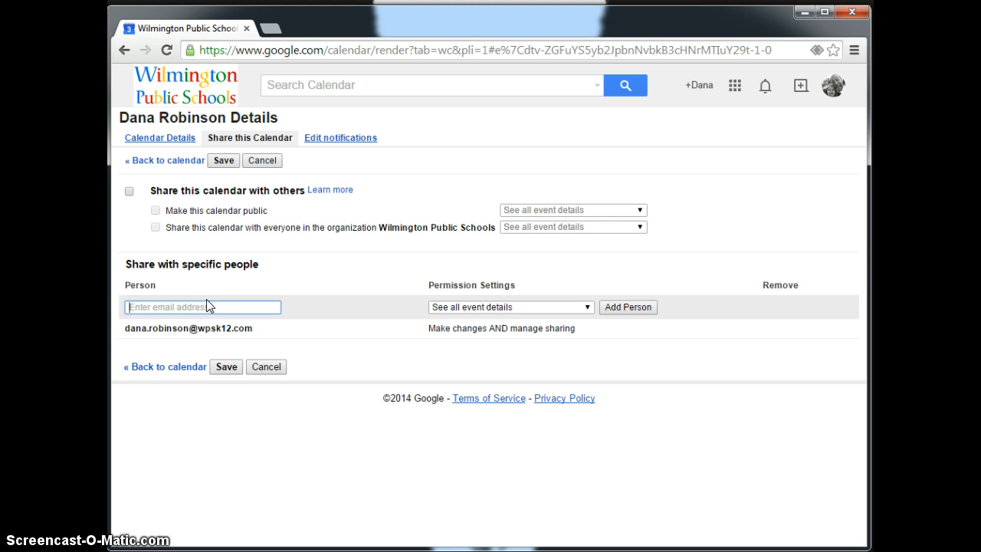
text(meli)
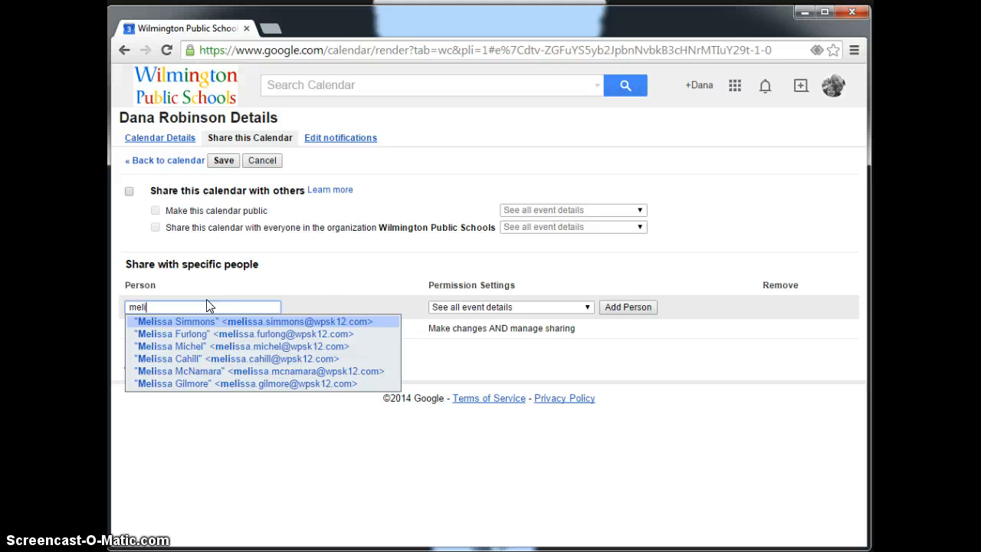
click(215, 321)
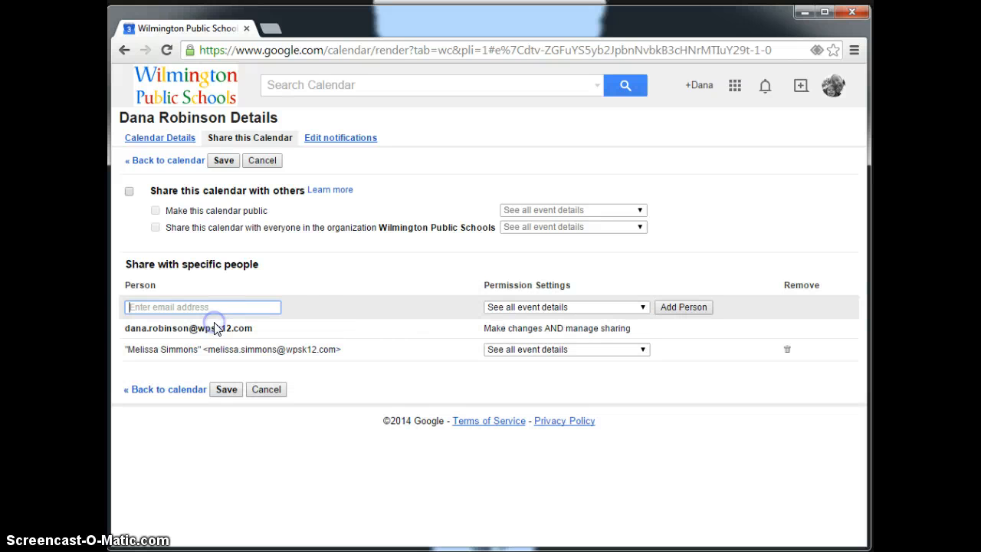
- Review the permission levels that can be granted to the newly added colleague
click(643, 348)
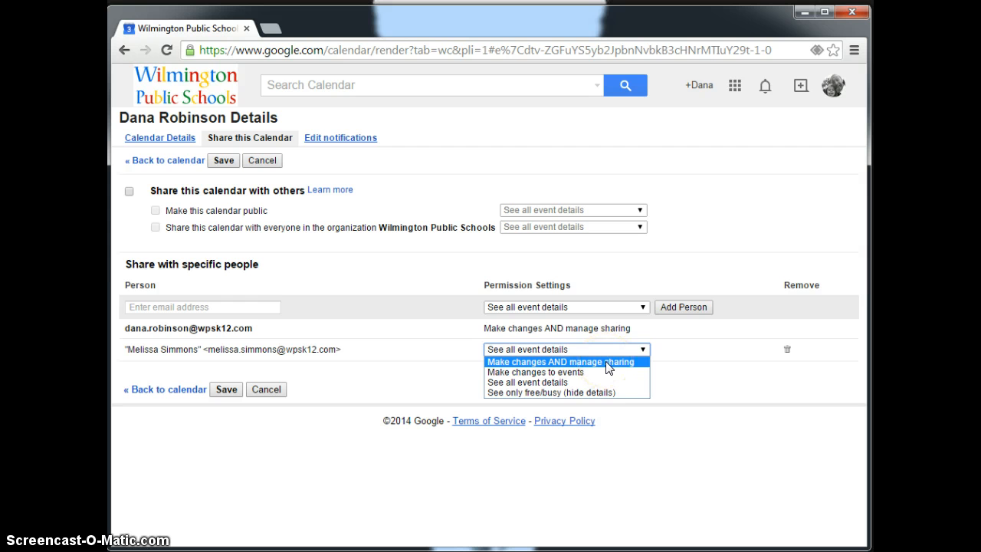
click(615, 364)
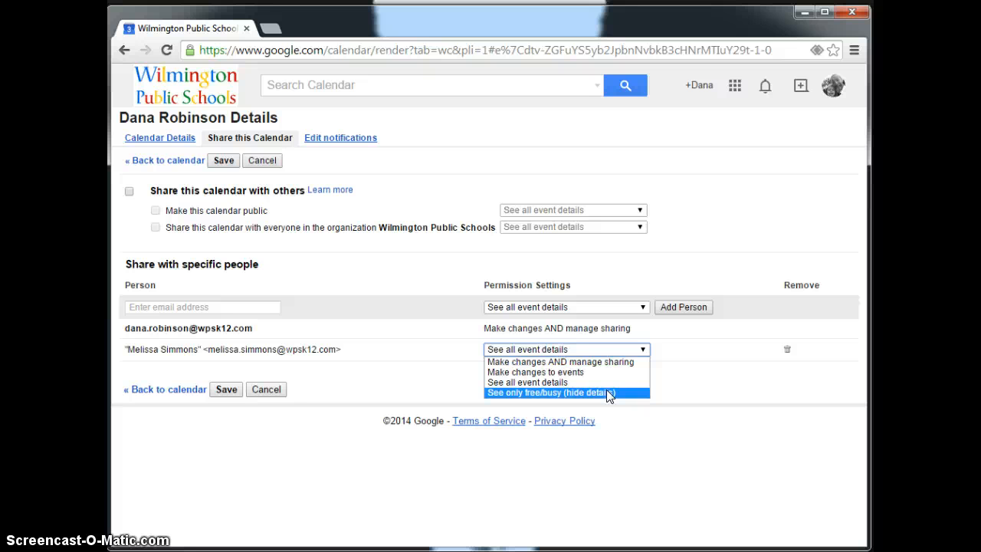
click(697, 379)
- Remove the colleague from the calendar's sharing list and return to the calendar without saving
click(787, 350)
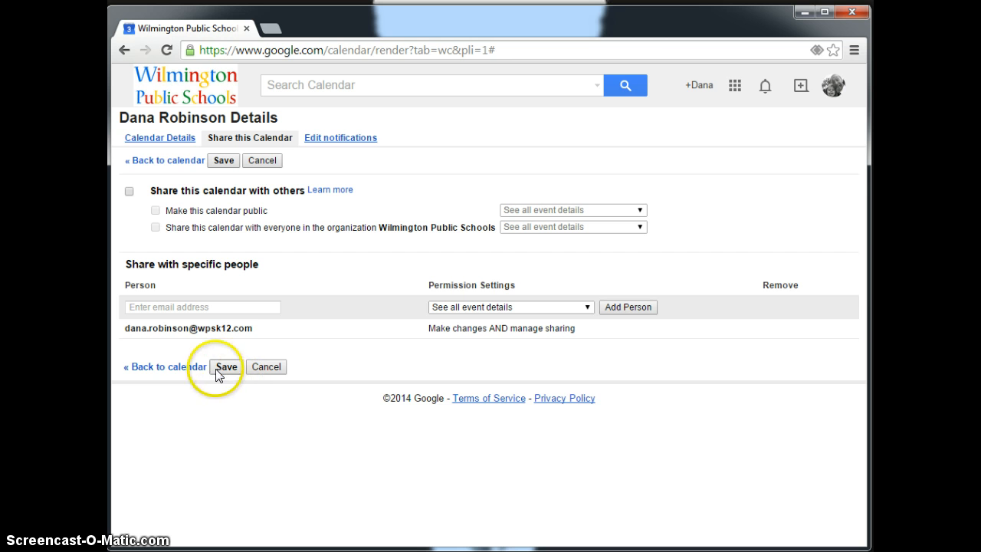
click(184, 369)
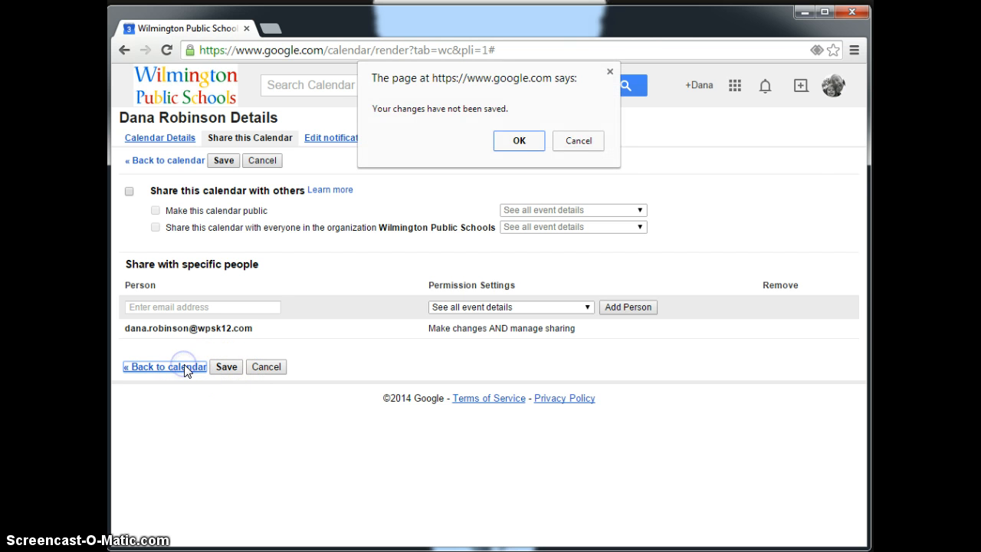
click(516, 139)
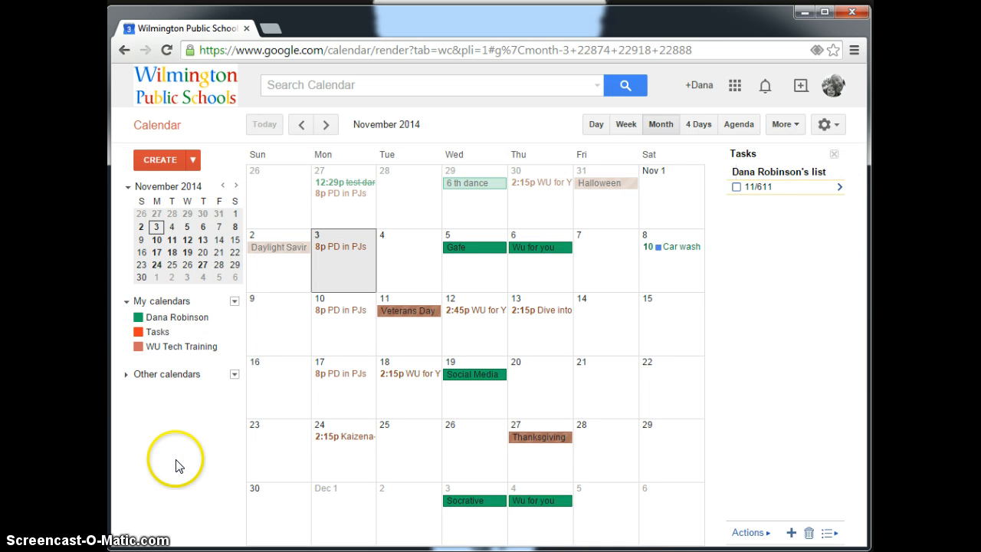
- Expand the Other calendars list and advance the month view to March 2015
click(187, 349)
click(127, 375)
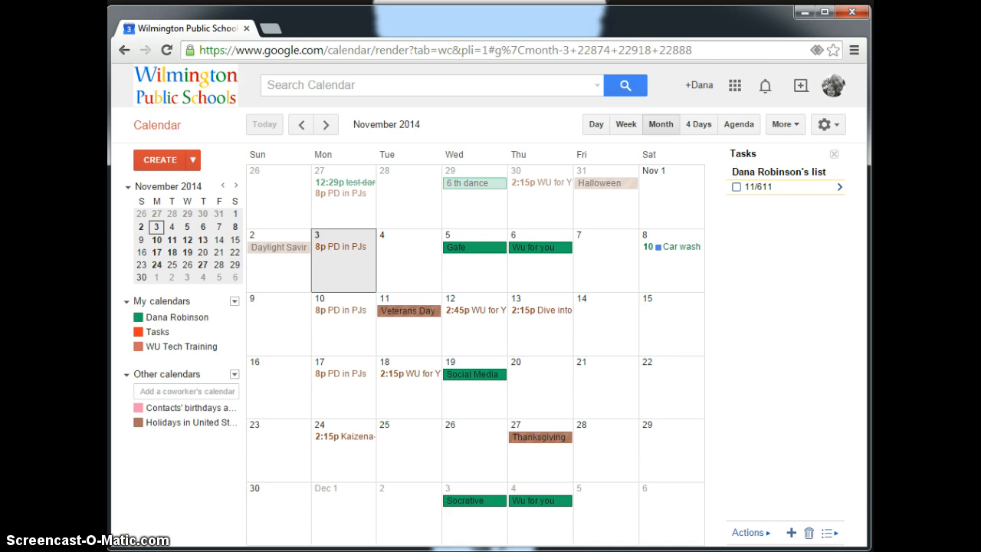
click(325, 126)
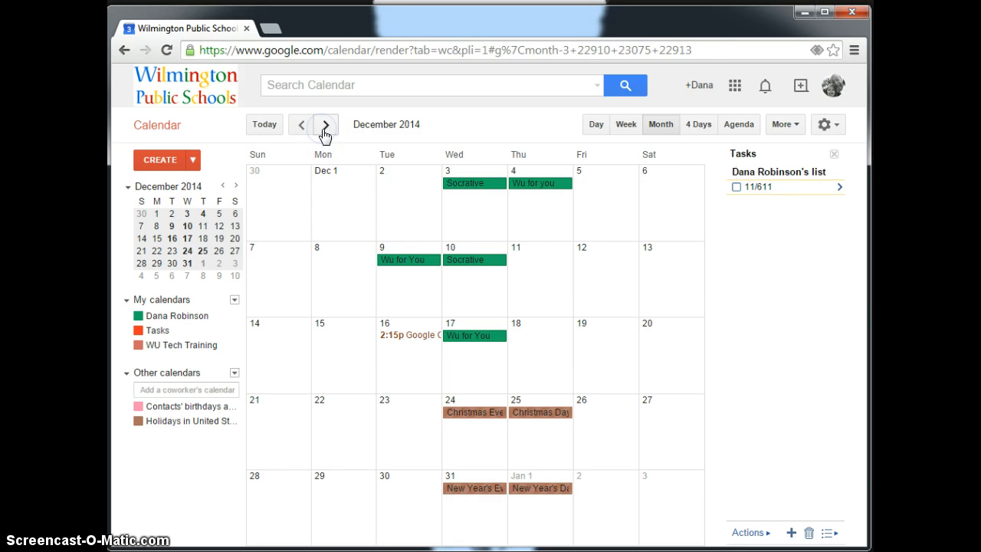
click(325, 125)
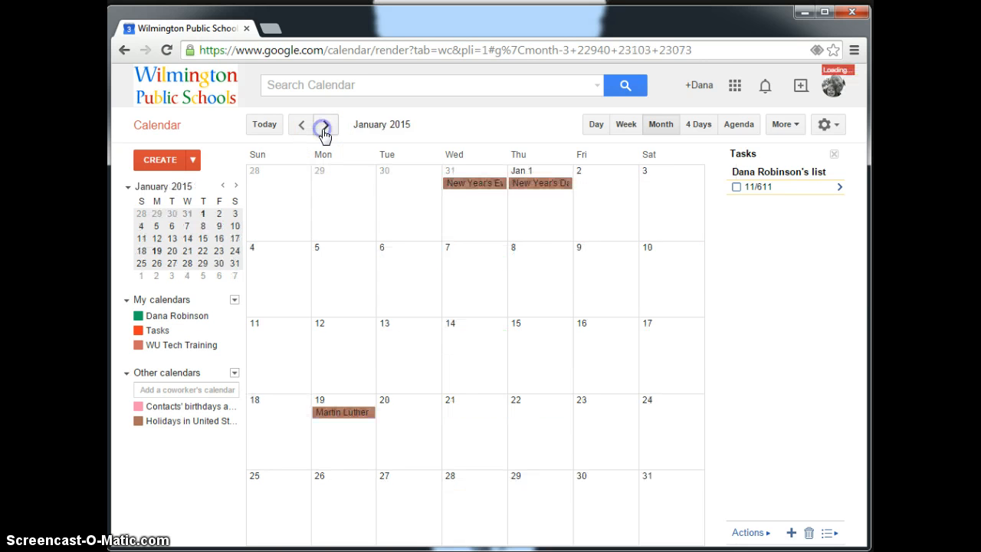
click(325, 126)
click(325, 126)
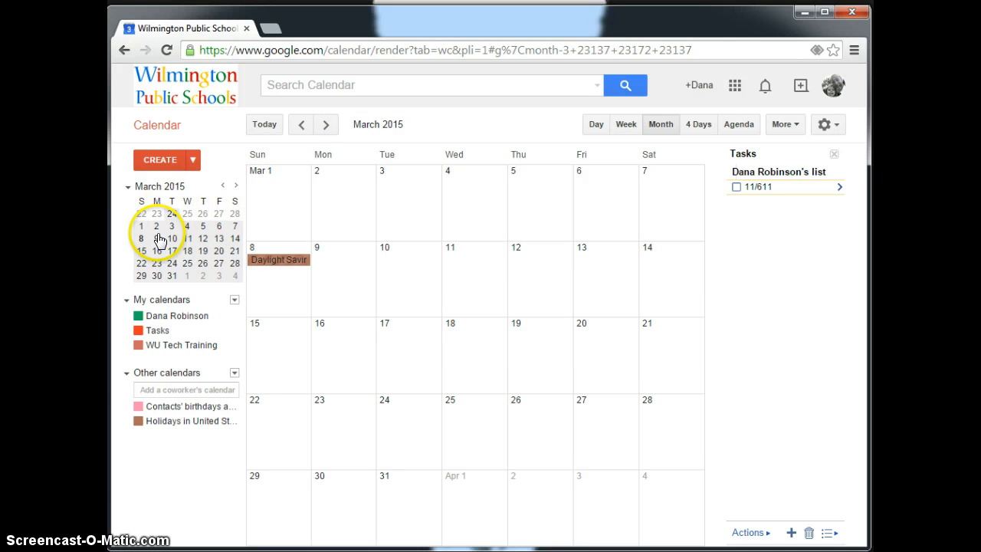
- Page the mini calendar back to October 2014, then forward to November, and show November 2014 by choosing the 8th
click(222, 186)
click(222, 186)
click(222, 186)
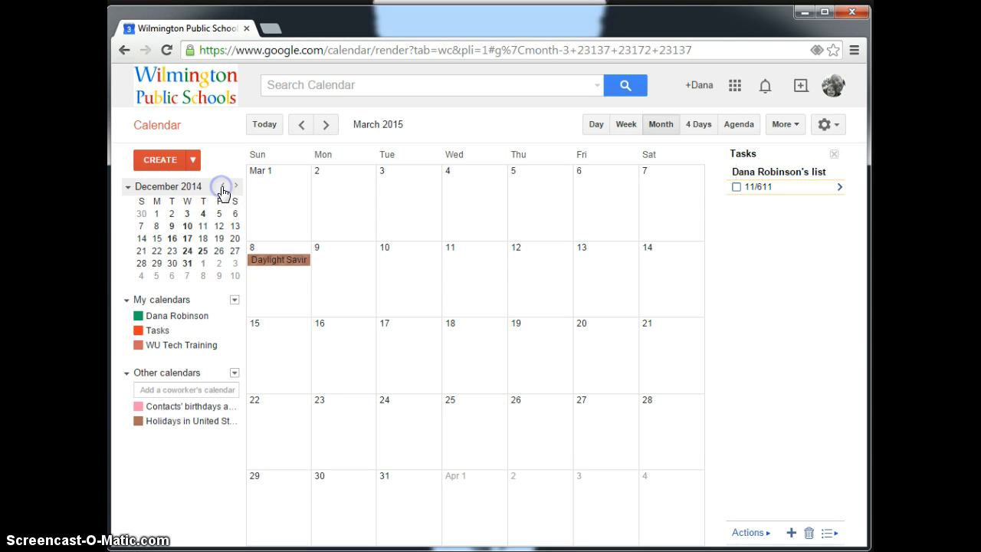
click(222, 186)
click(222, 186)
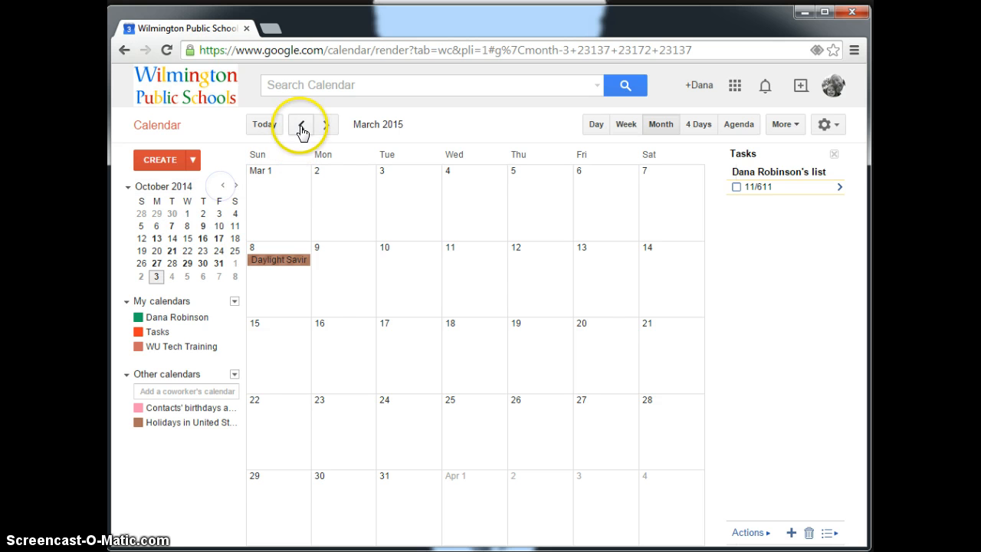
click(235, 186)
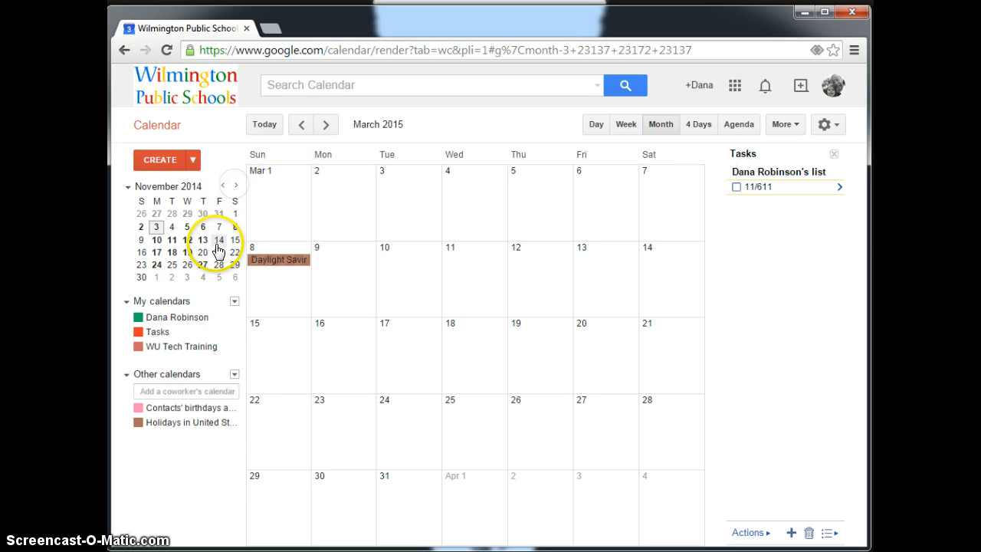
click(235, 227)
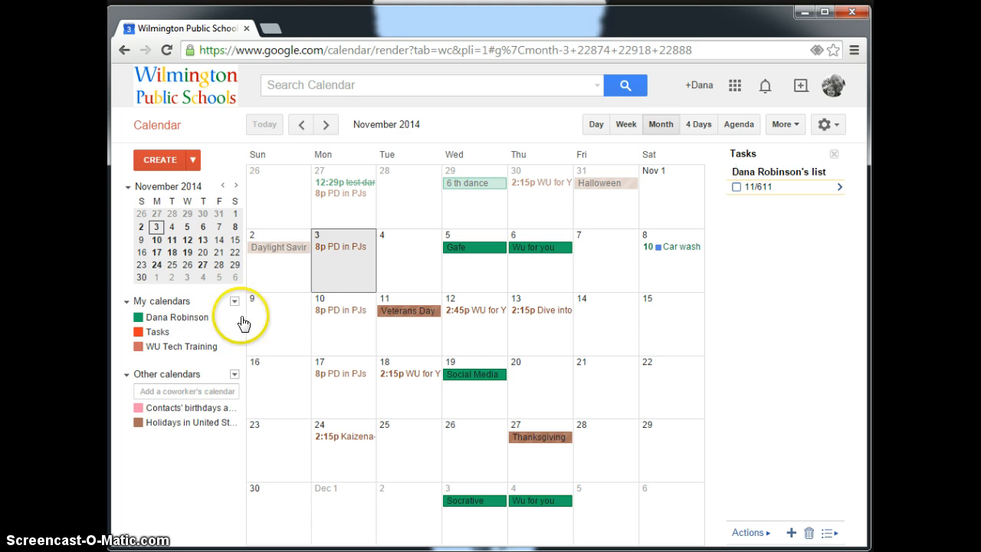
- View November 11 in day view and return to the month view, collapsing and re-expanding the mini calendar
click(171, 241)
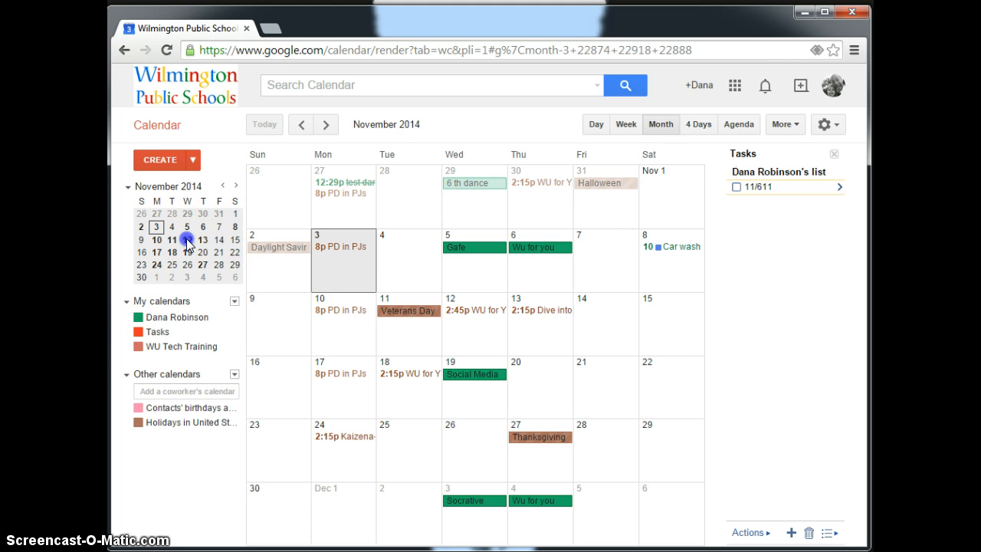
click(172, 244)
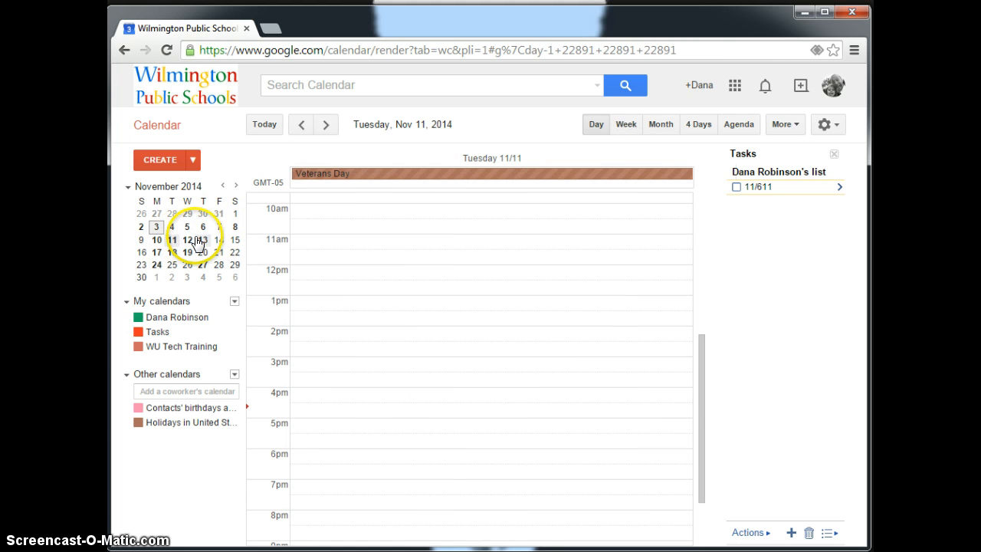
click(165, 188)
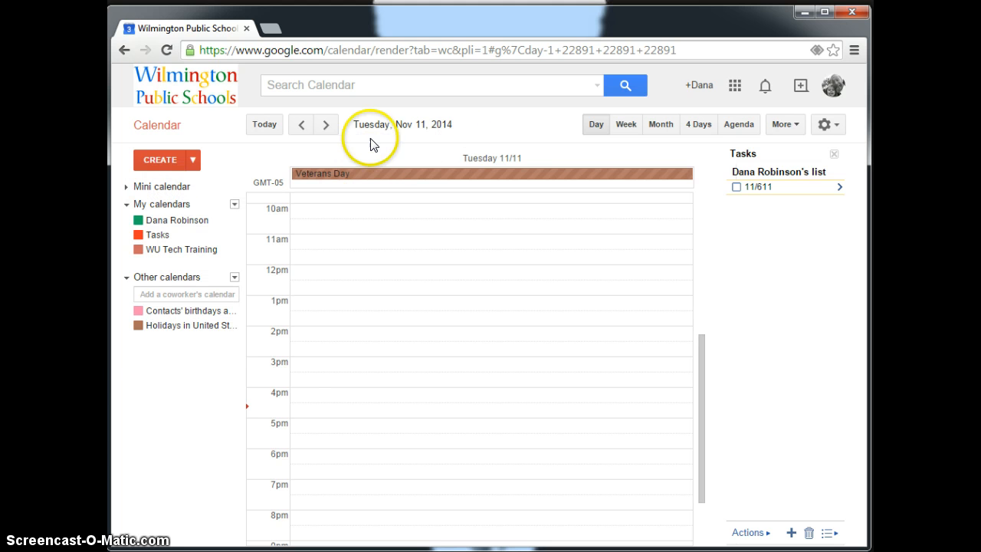
click(658, 131)
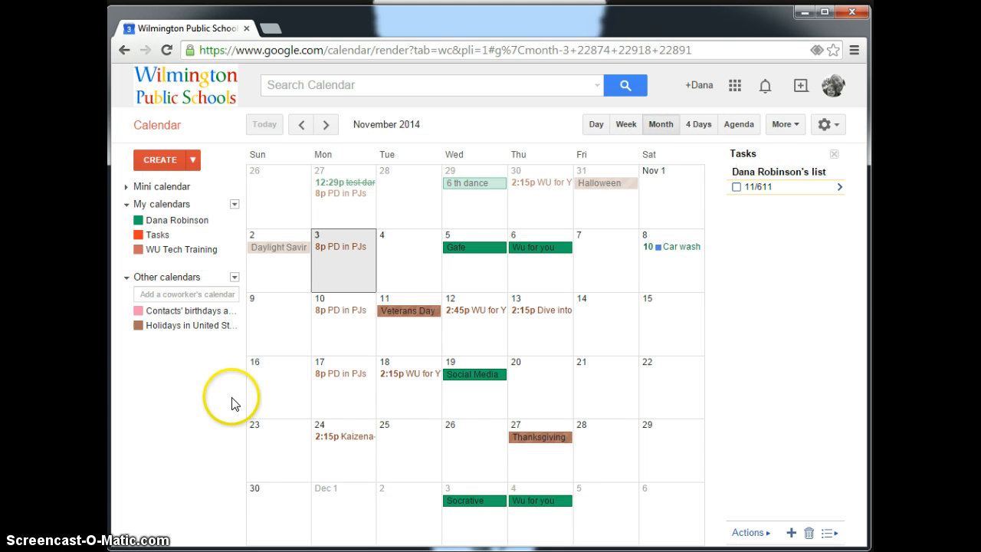
click(124, 185)
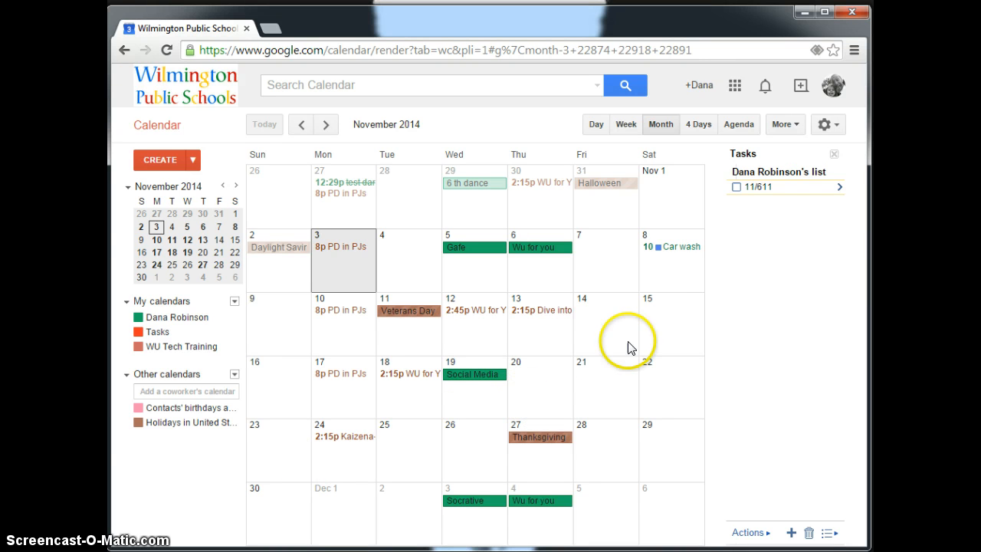
- Delete the Car wash event on Saturday, November 8
click(675, 253)
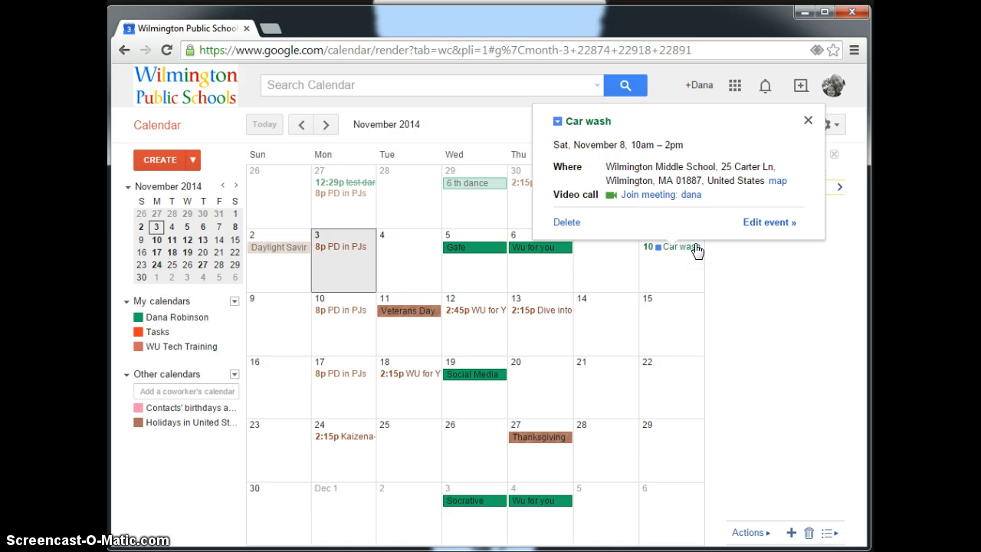
click(689, 249)
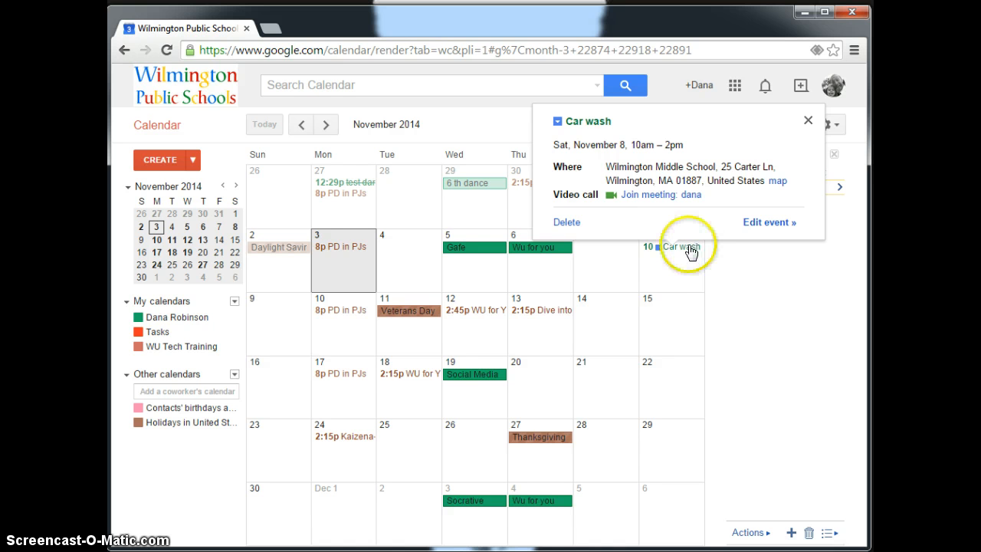
click(566, 222)
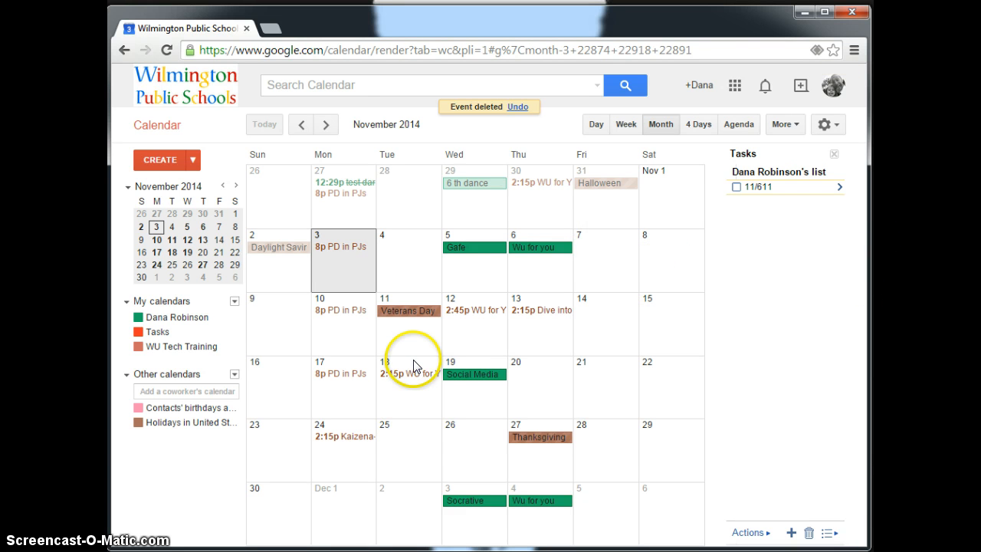
- Use Quick Add to create a car wash event on Saturday, November 8 at 8am
click(192, 162)
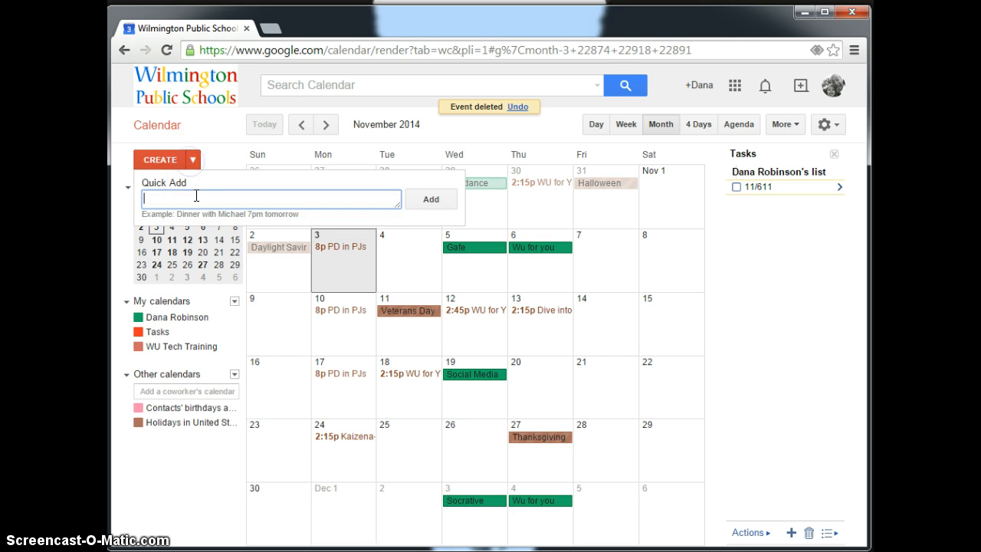
click(194, 198)
text(am)
key(Return)
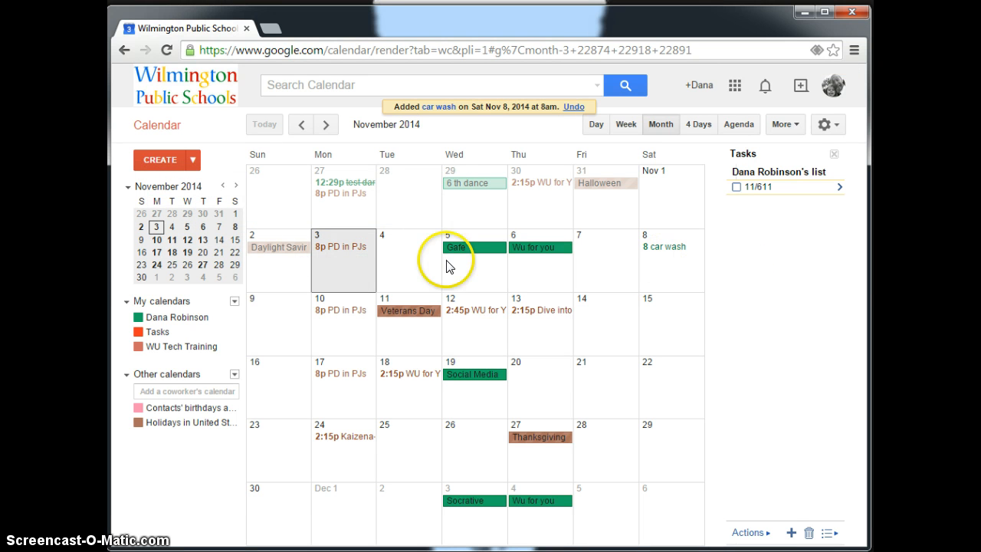
click(192, 159)
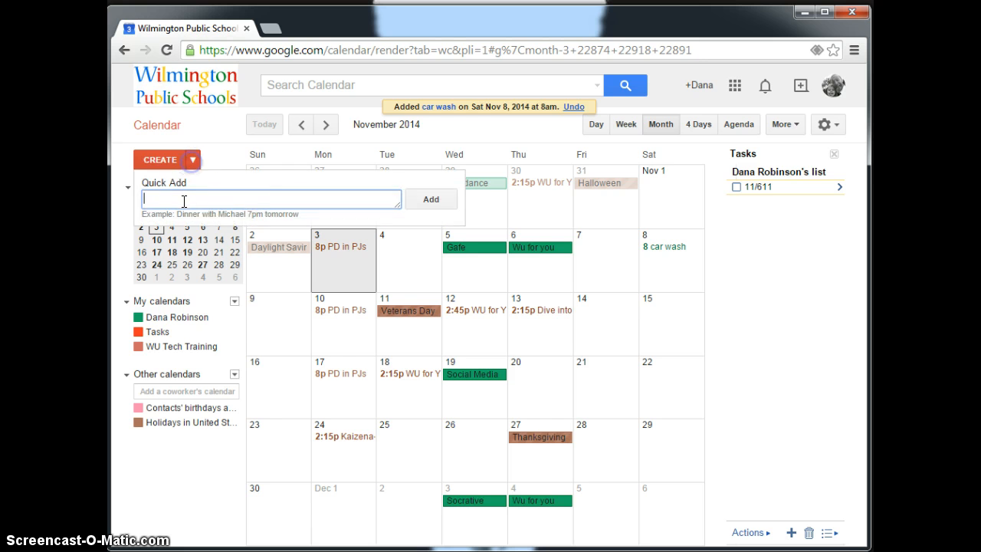
click(234, 458)
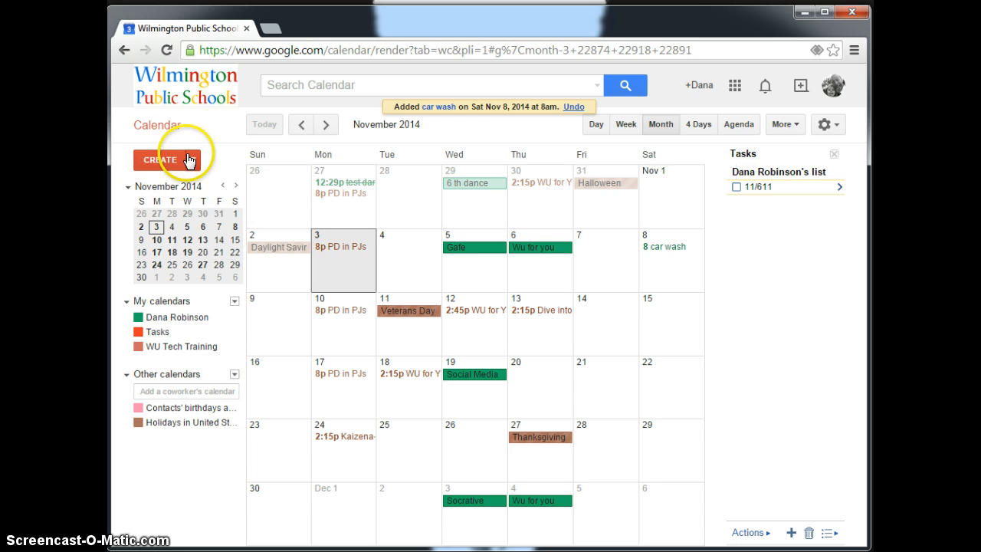
click(191, 158)
click(216, 449)
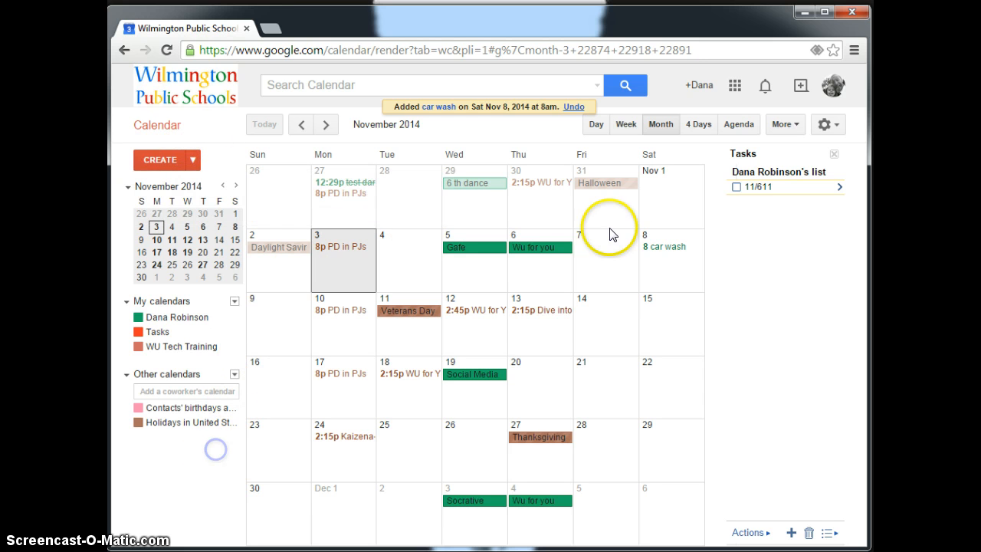
- Open the quick-added 8am car wash event on November 8 and delete it
click(670, 247)
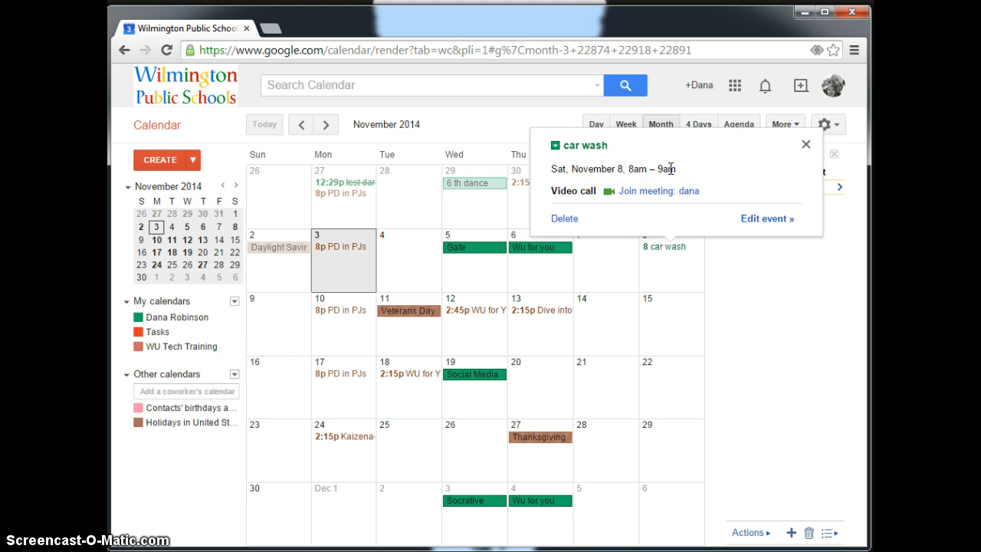
click(760, 220)
click(565, 218)
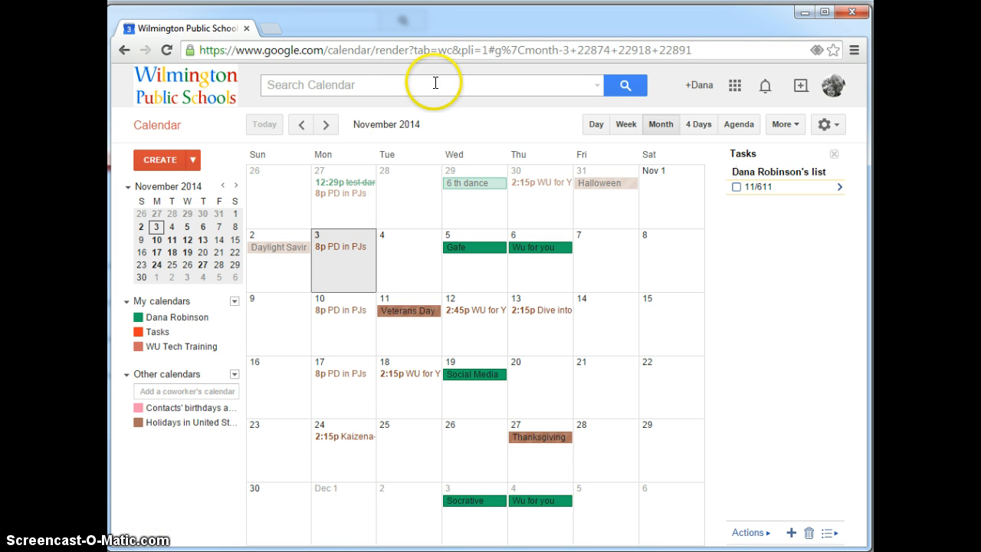
- Search the calendar for "socrative"
click(385, 91)
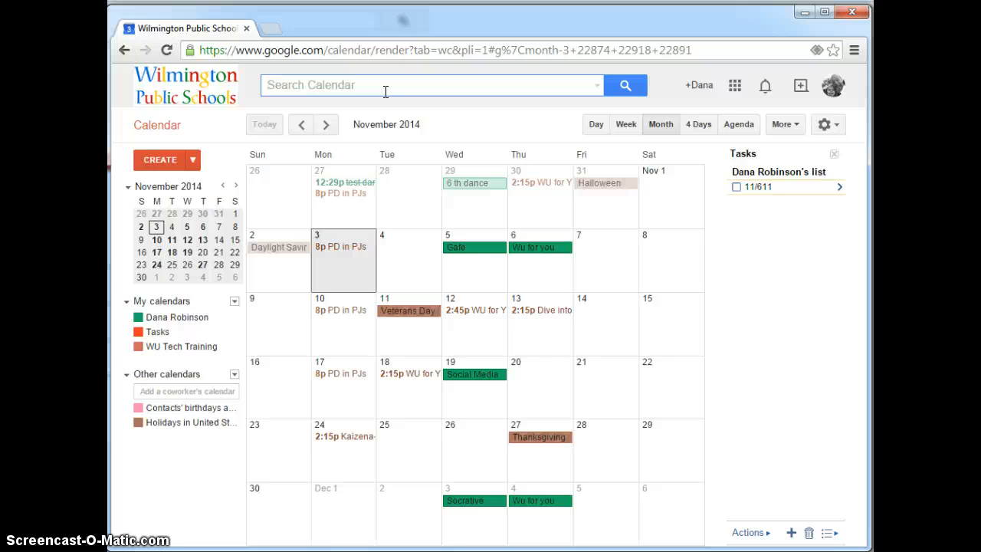
text(soc)
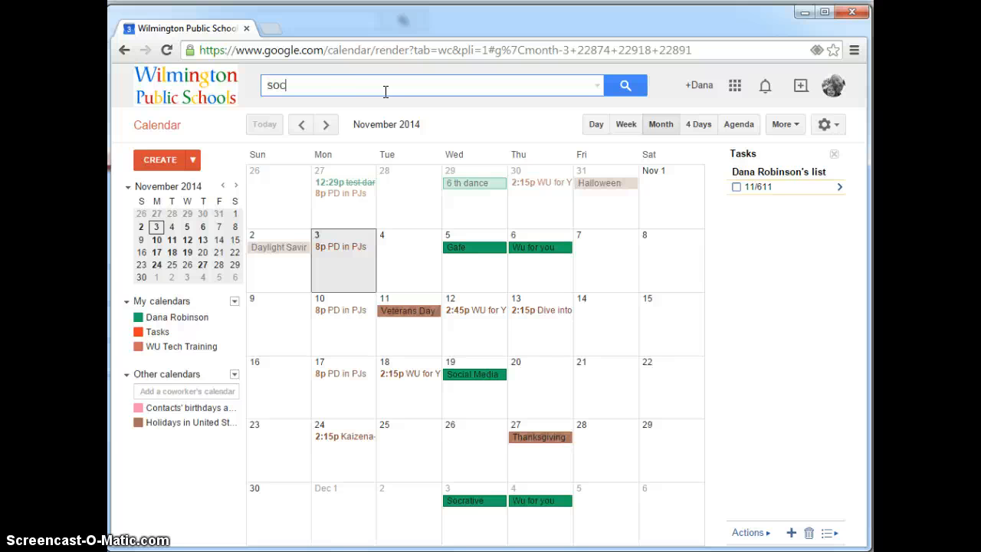
text(rative)
key(Return)
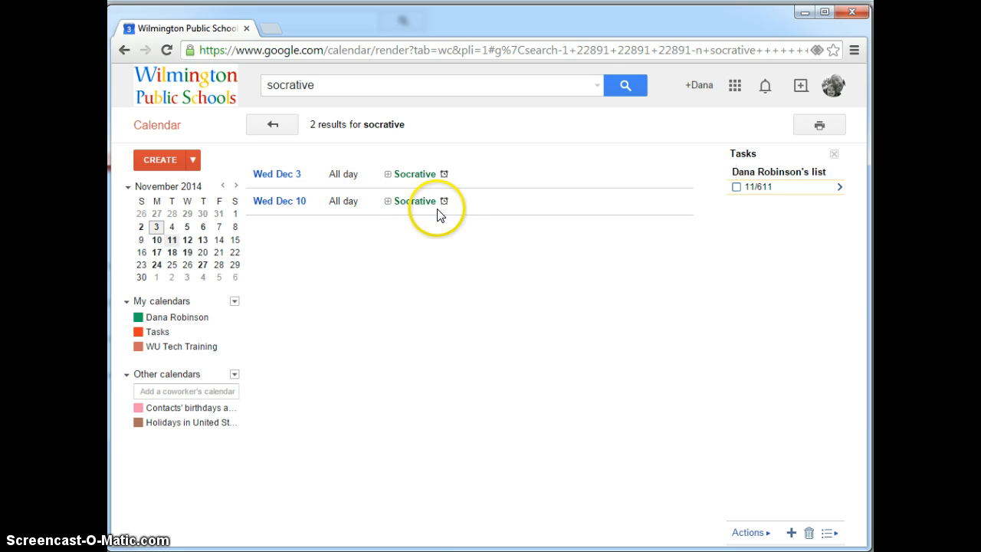
- Open the December 3 Socrative event for editing, turn off its all-day setting and discard the change
click(416, 174)
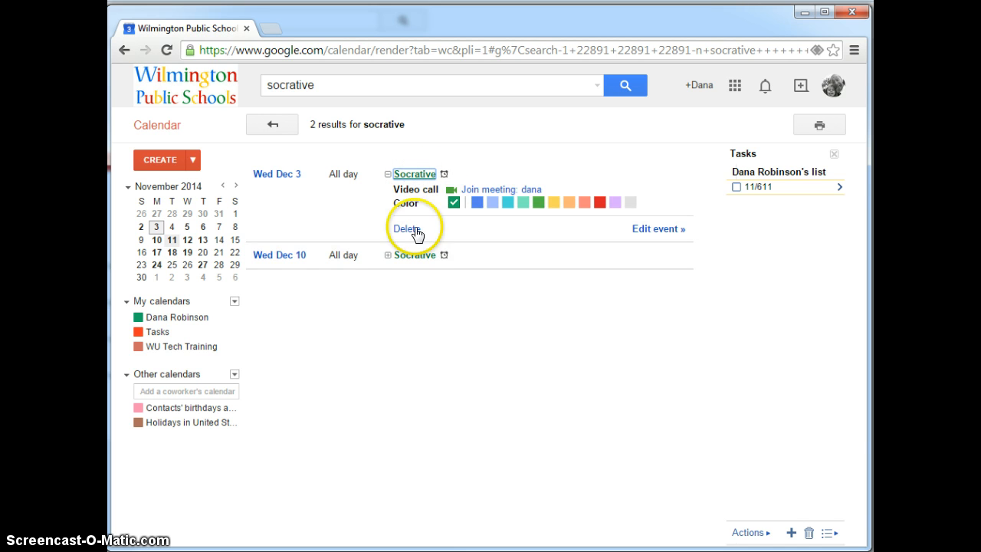
click(657, 228)
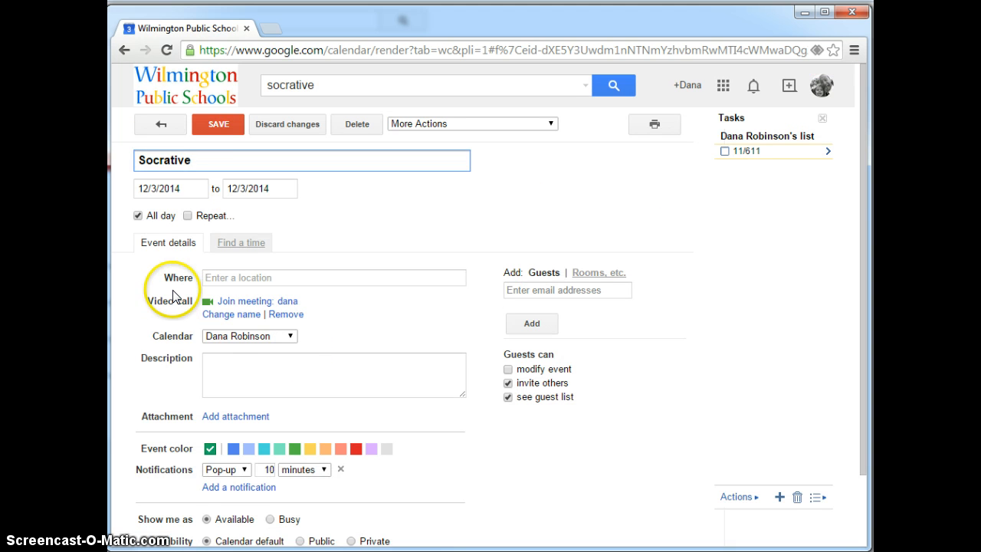
click(137, 216)
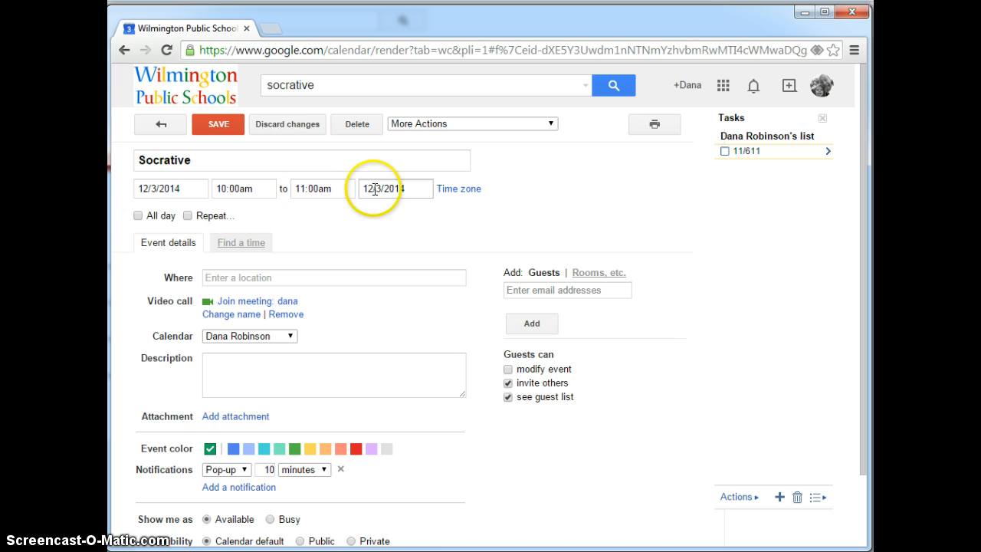
click(151, 126)
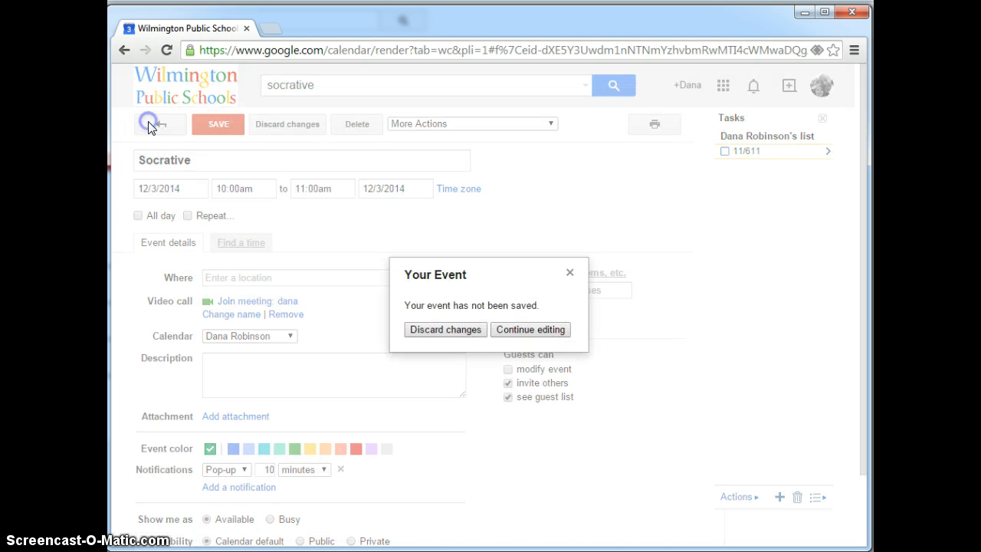
click(465, 331)
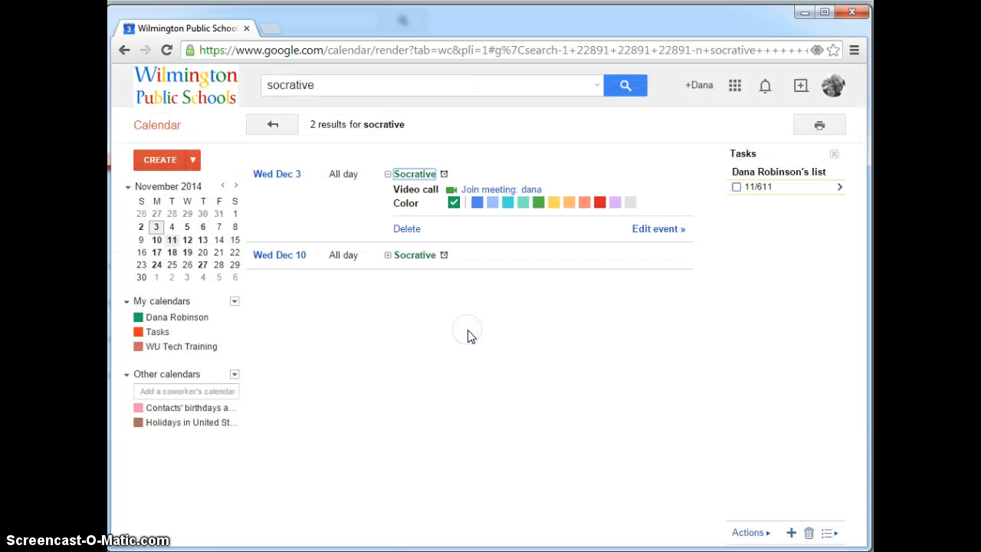
- Return to the November 2014 month calendar and view the list of available Google apps
click(156, 128)
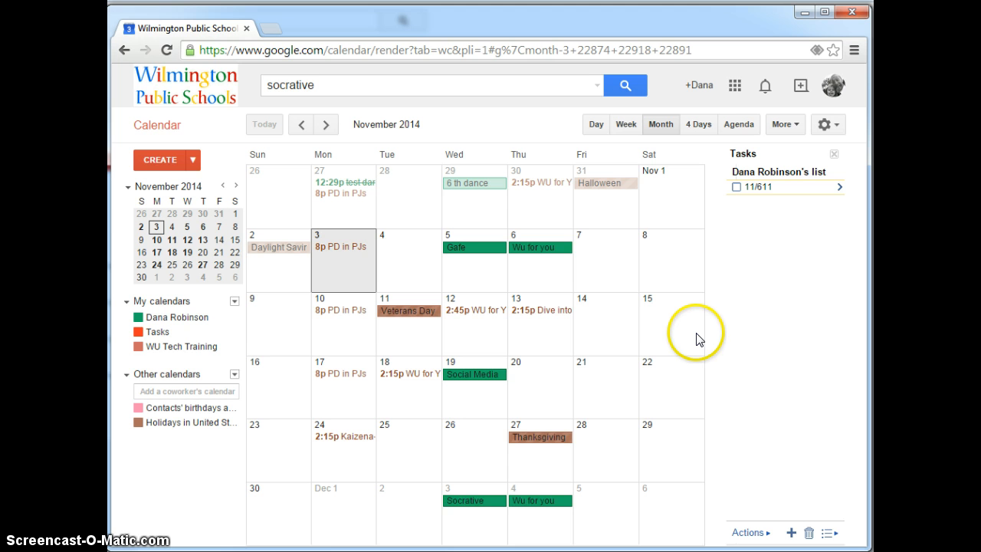
click(735, 87)
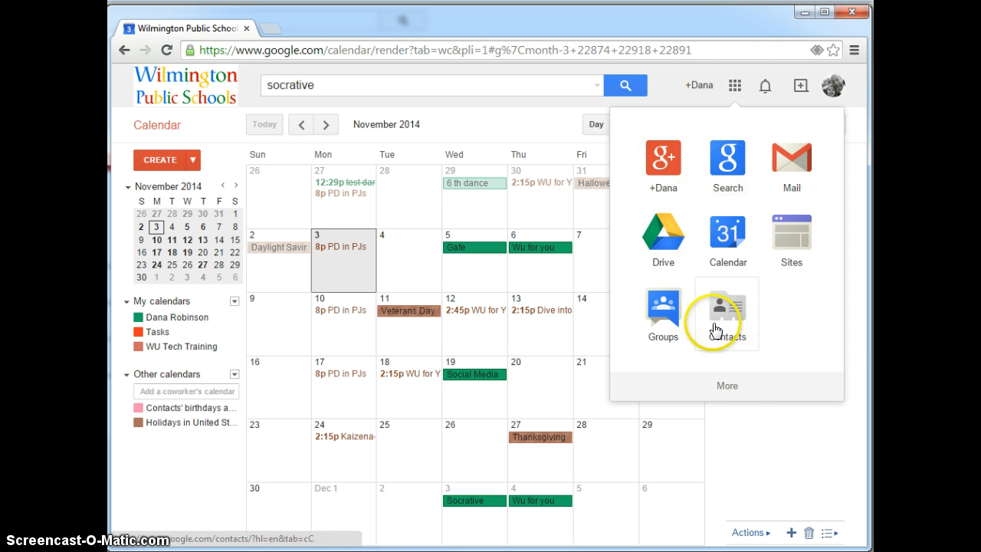
click(733, 420)
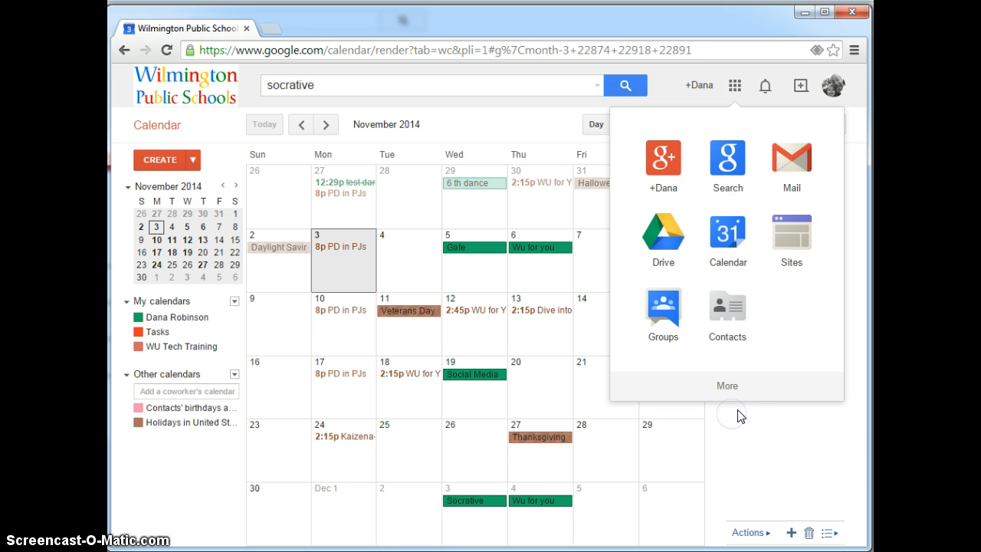
click(736, 87)
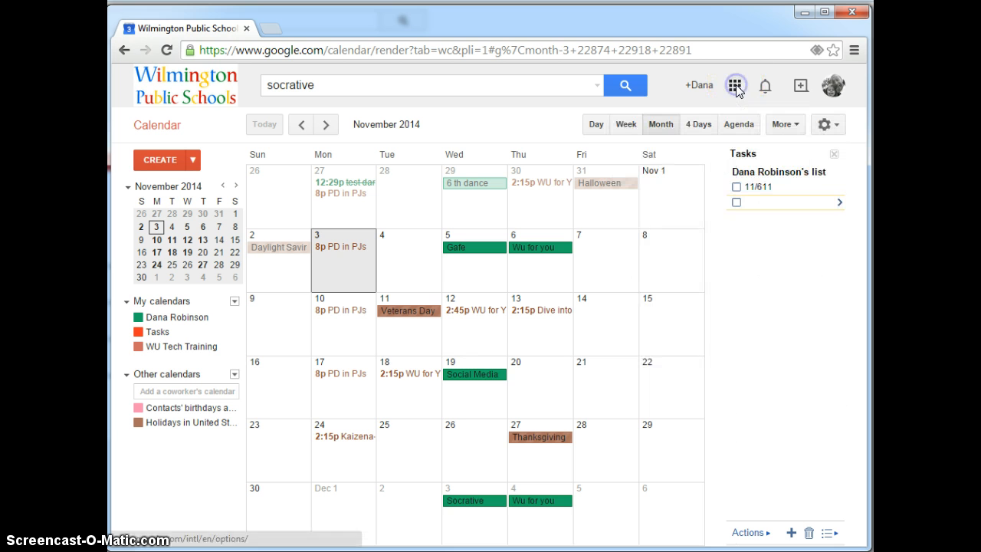